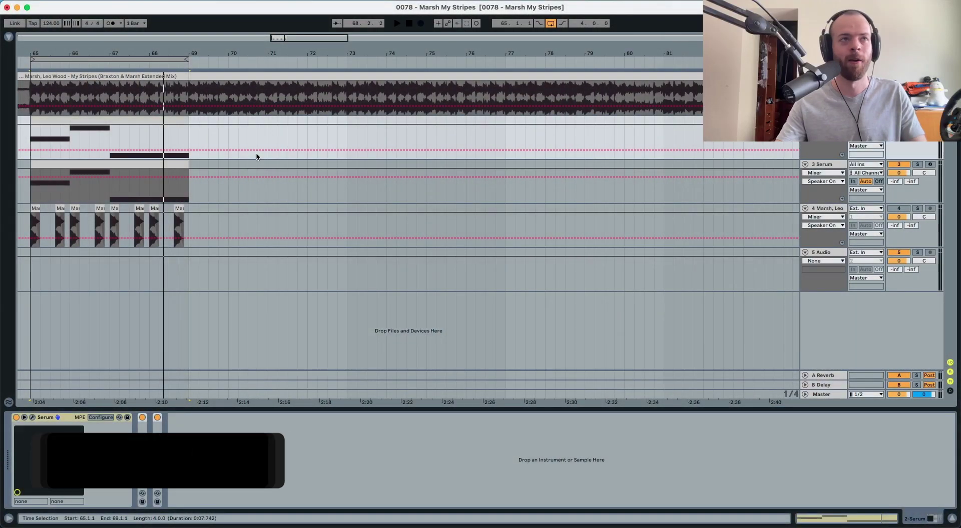
Open the Serum plugin window on the Serum track to show its Init patch
{"action": "left_click", "coordinate": [96, 156]}
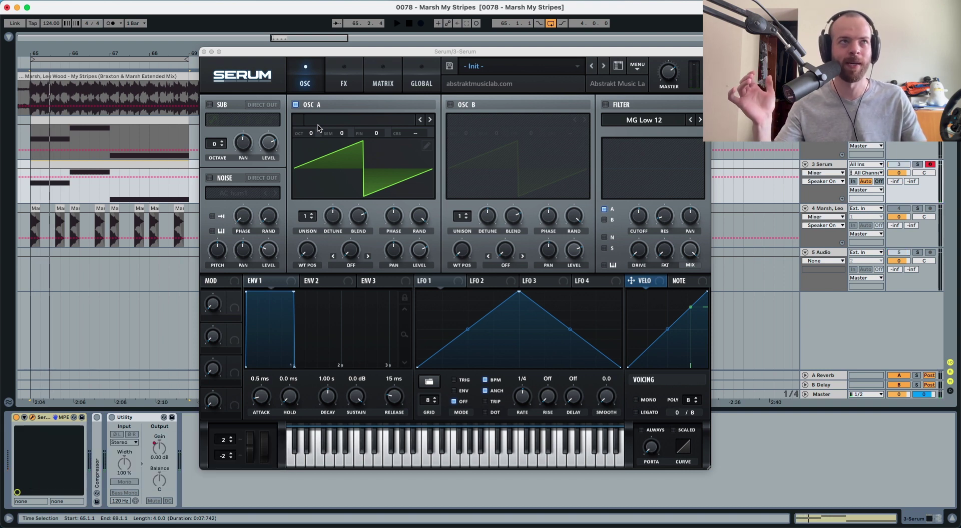
Load the Analog Basic Shapes wavetable into oscillator A and drop its octave to -3
{"action": "key", "text": "space"}
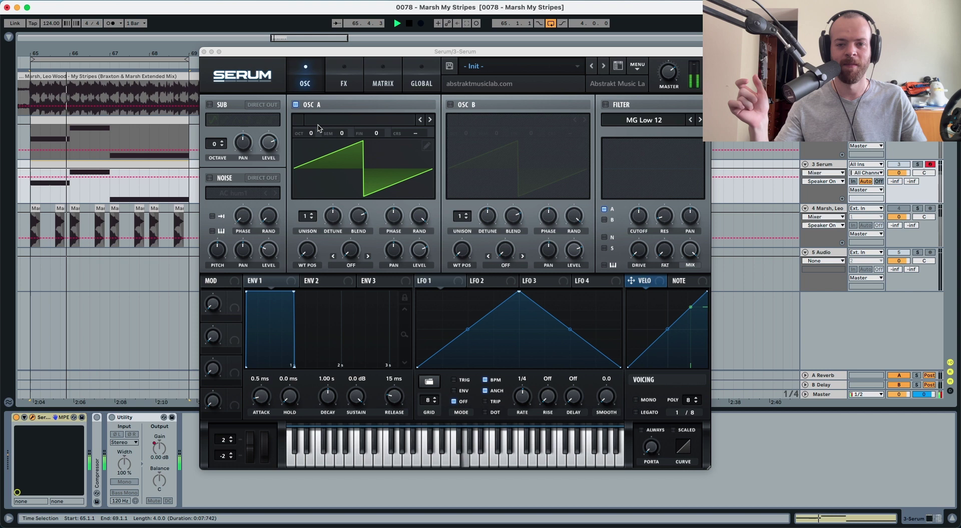
{"action": "key", "text": "space"}
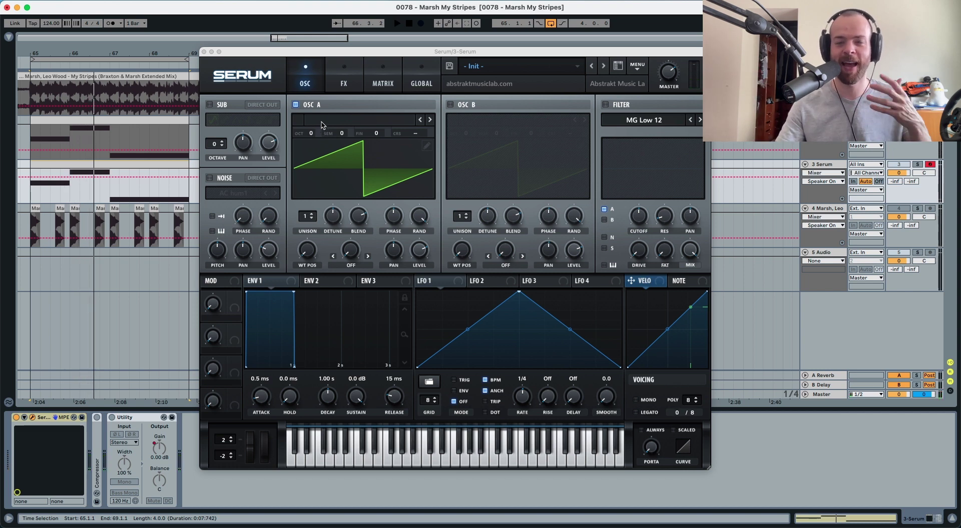
{"action": "left_click", "coordinate": [322, 125]}
{"action": "mouse_move", "coordinate": [327, 134]}
{"action": "left_click", "coordinate": [456, 122]}
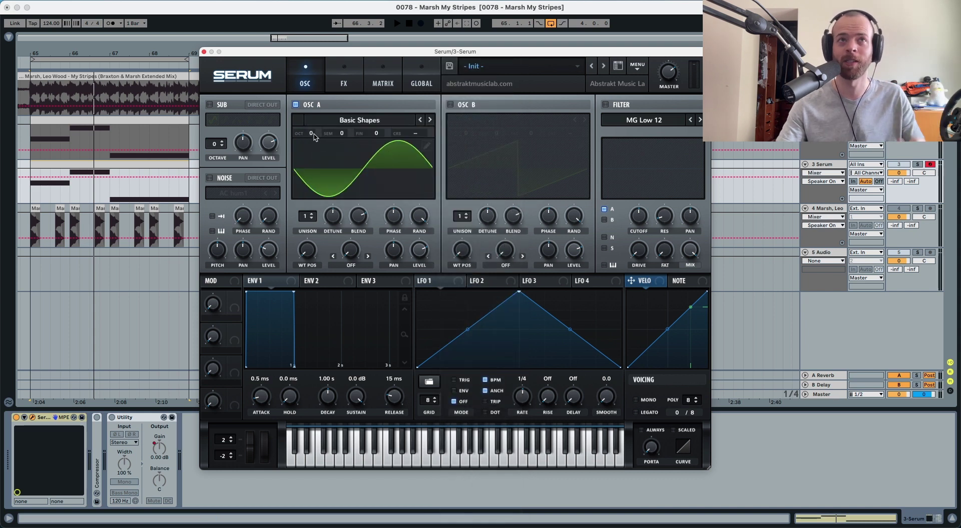
{"action": "left_click_drag", "start_coordinate": [314, 137], "coordinate": [311, 154]}
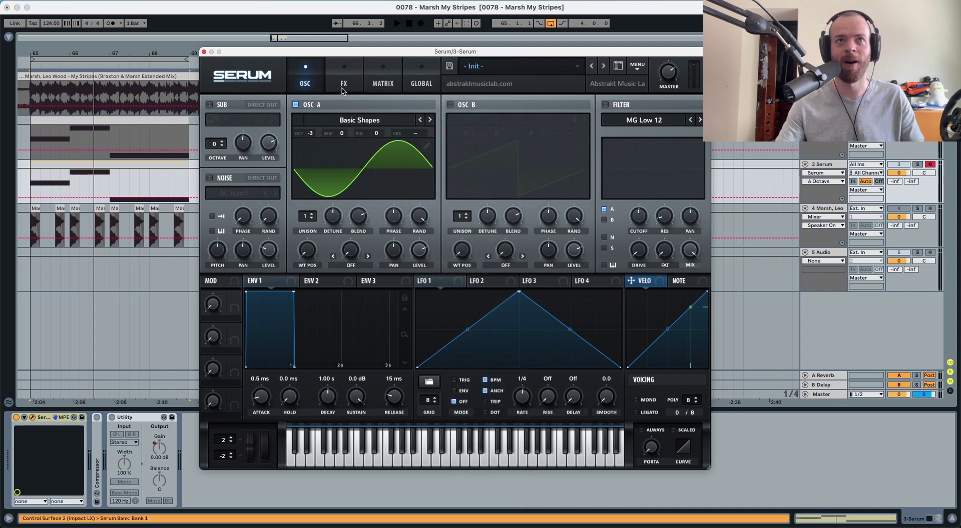
Audition the FX Distortion at 95% drive, then switch it back off
{"action": "key", "text": "space"}
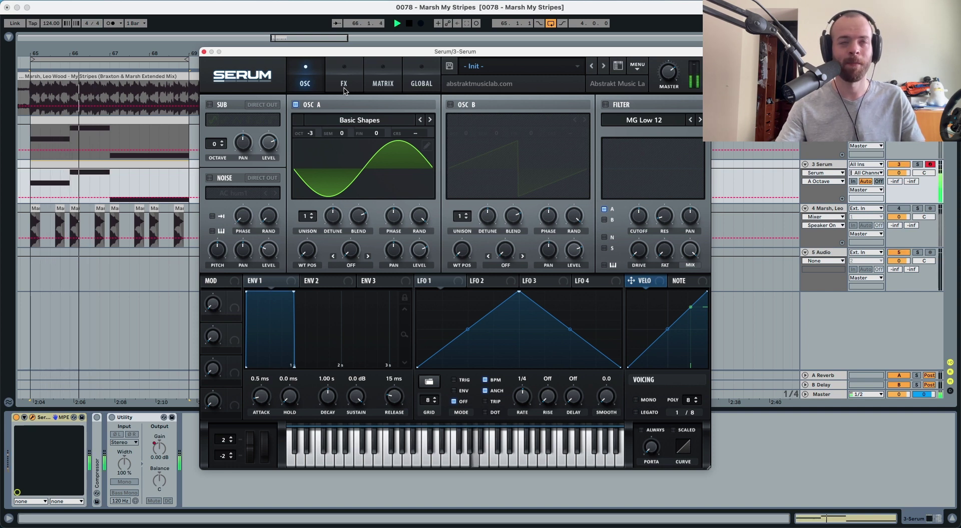
{"action": "left_click", "coordinate": [344, 85]}
{"action": "key", "text": "space"}
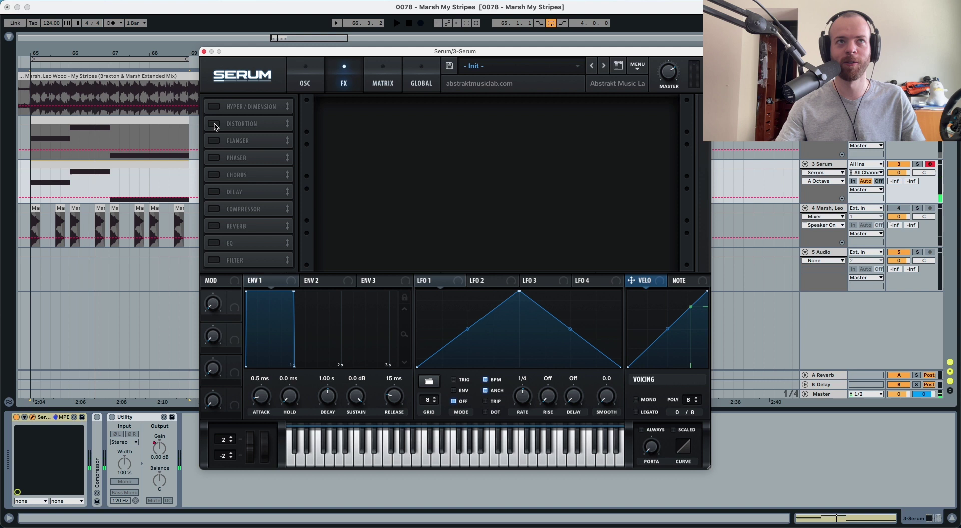
{"action": "left_click", "coordinate": [214, 124]}
{"action": "key", "text": "space"}
{"action": "left_click_drag", "start_coordinate": [575, 112], "coordinate": [587, 46]}
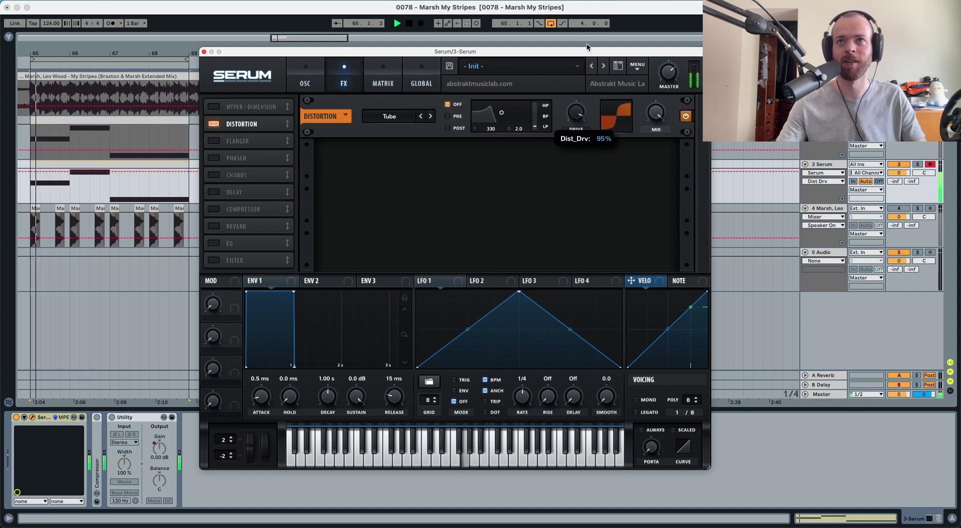
{"action": "key", "text": "space"}
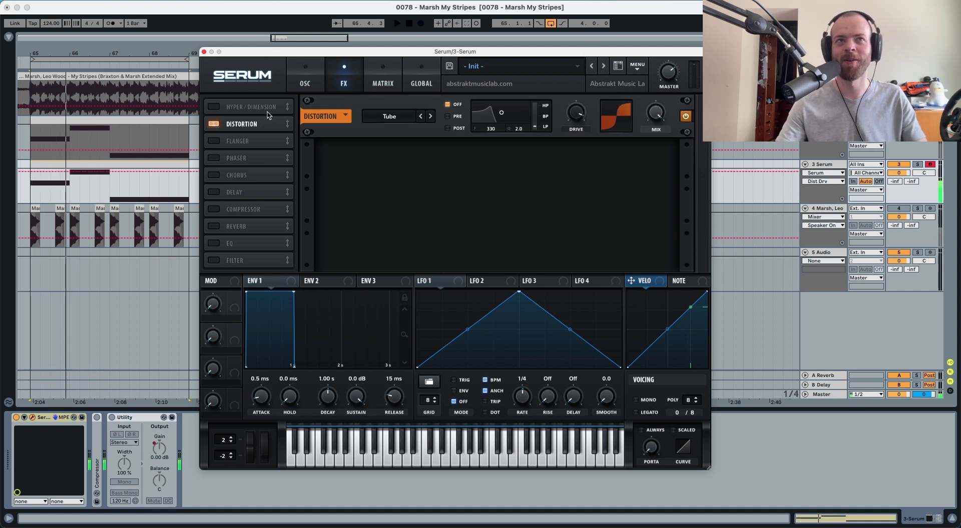
{"action": "left_click", "coordinate": [215, 124]}
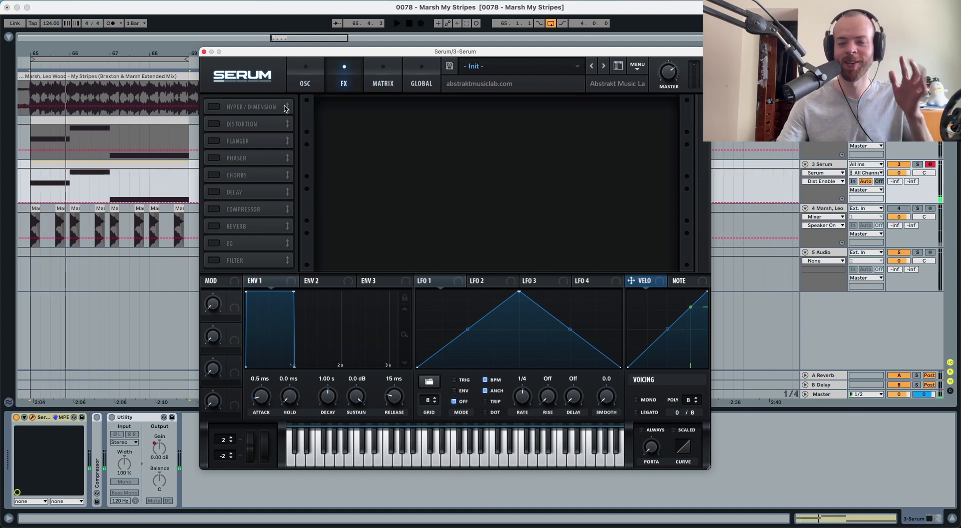
{"action": "left_click", "coordinate": [315, 85]}
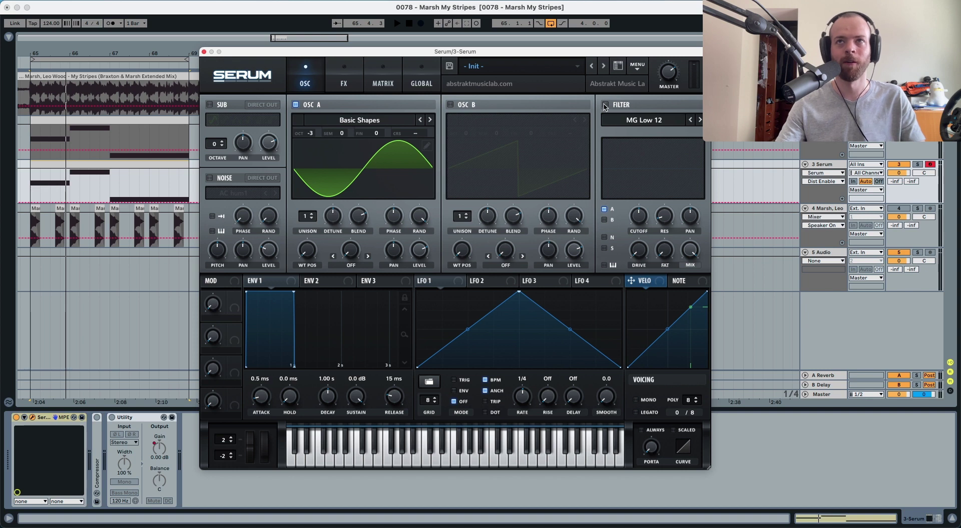
Enable the MG Low 24 filter and lower its cutoff to about 59 Hz
{"action": "left_click", "coordinate": [605, 105]}
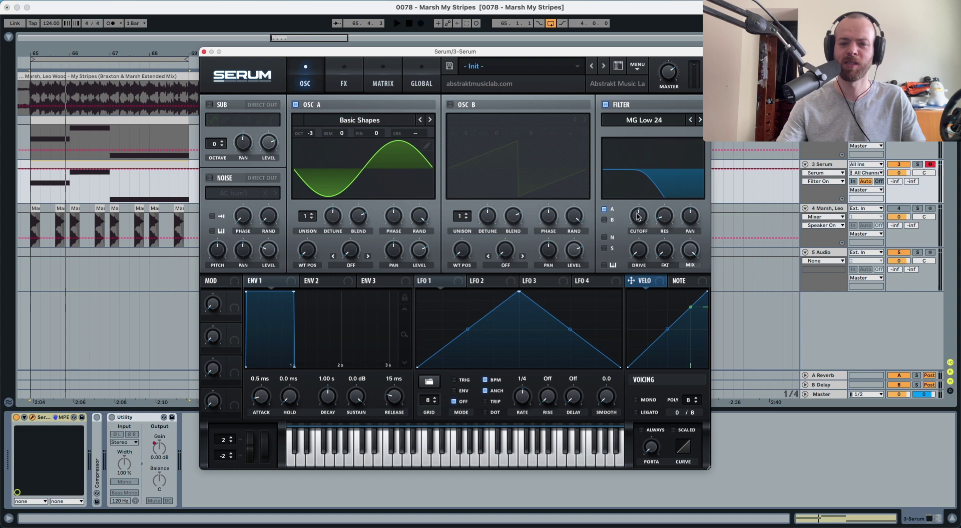
{"action": "left_click_drag", "start_coordinate": [639, 216], "coordinate": [636, 241]}
{"action": "key", "text": "space"}
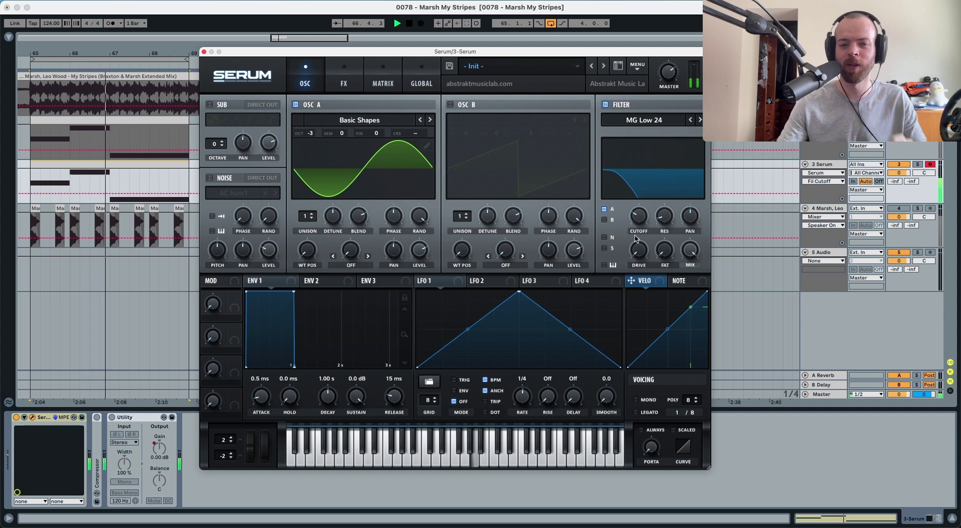
{"action": "key", "text": "space"}
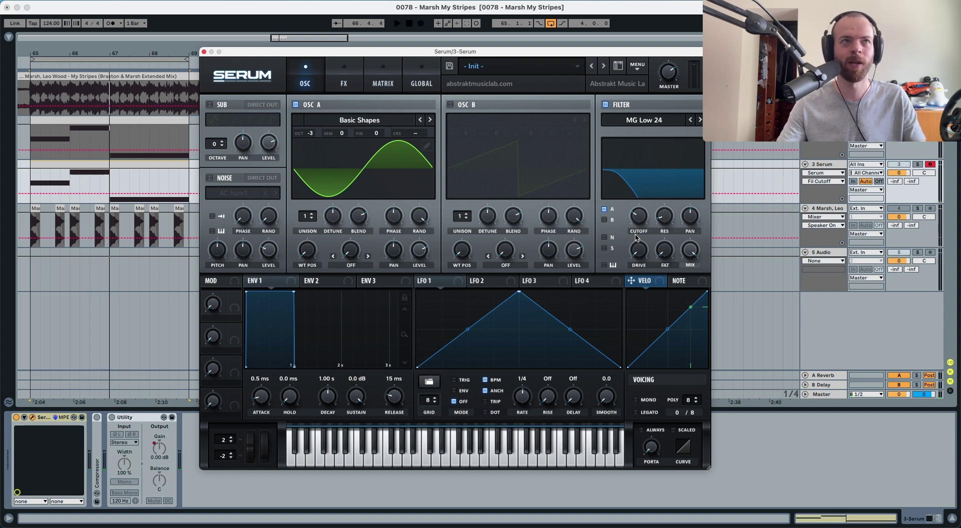
{"action": "key", "text": "space"}
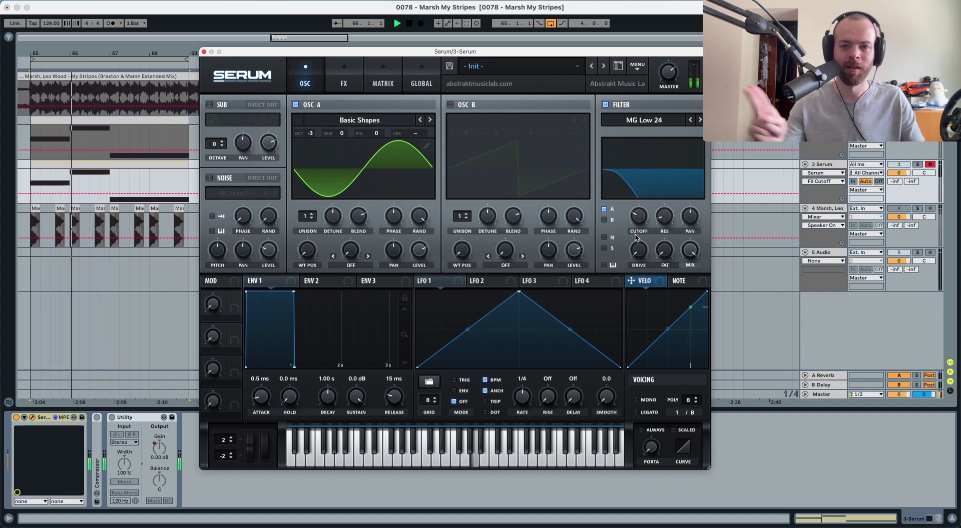
{"action": "key", "text": "space"}
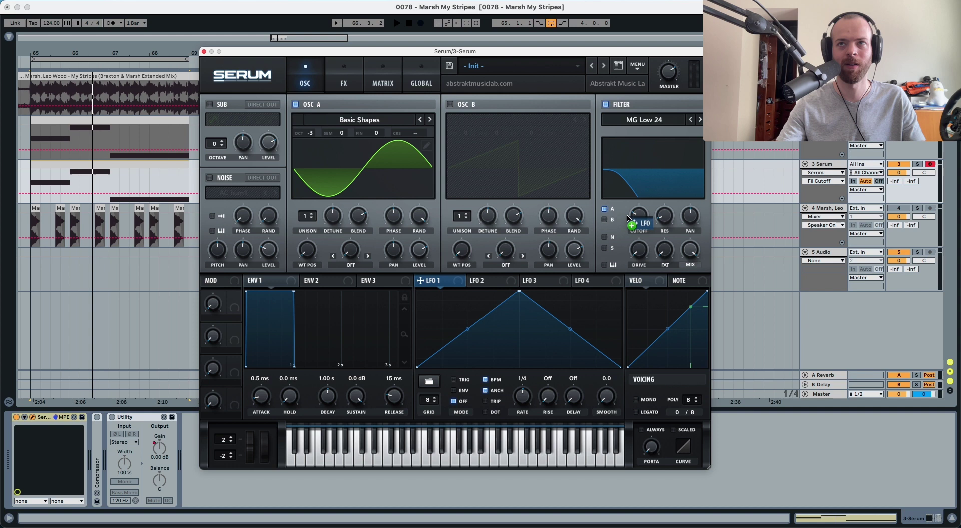
Route LFO 1 to the filter cutoff and listen to the wobble
{"action": "left_click_drag", "start_coordinate": [632, 206], "coordinate": [632, 208]}
{"action": "key", "text": "space"}
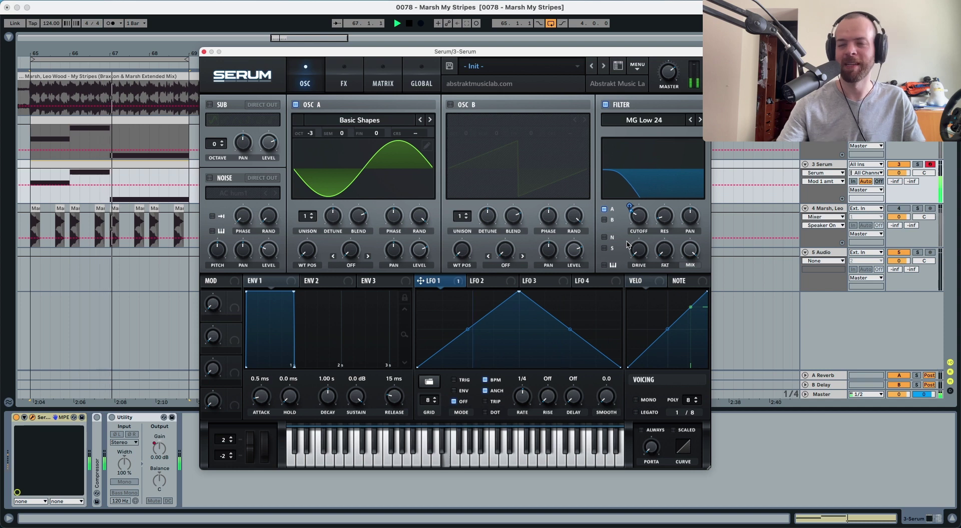
{"action": "key", "text": "space"}
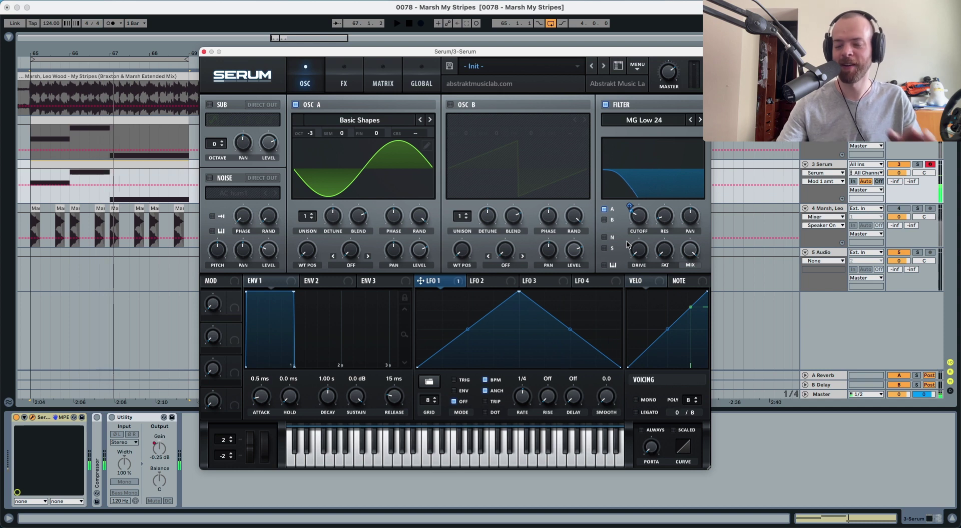
{"action": "left_click", "coordinate": [345, 84]}
{"action": "left_click", "coordinate": [317, 83]}
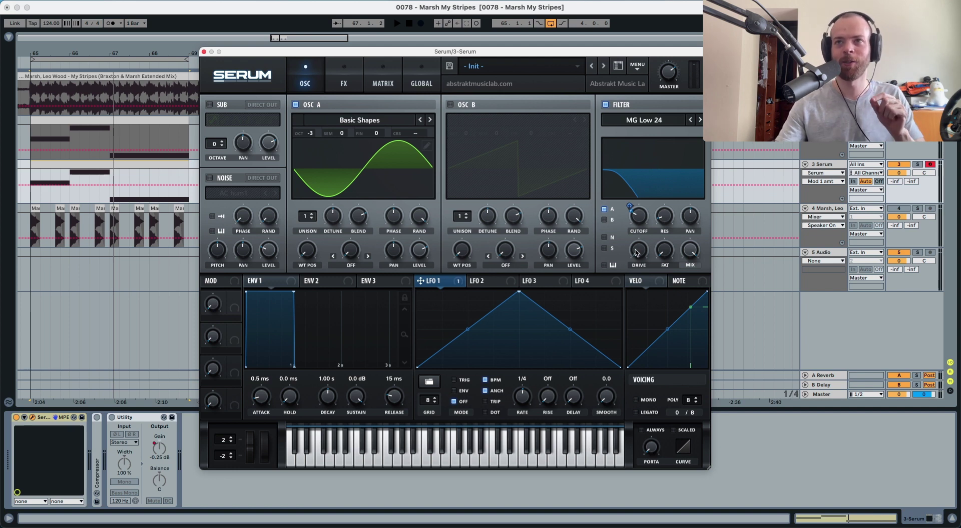
Raise the filter drive to 14% and audition the driven bass
{"action": "left_click_drag", "start_coordinate": [636, 252], "coordinate": [637, 239]}
{"action": "key", "text": "space"}
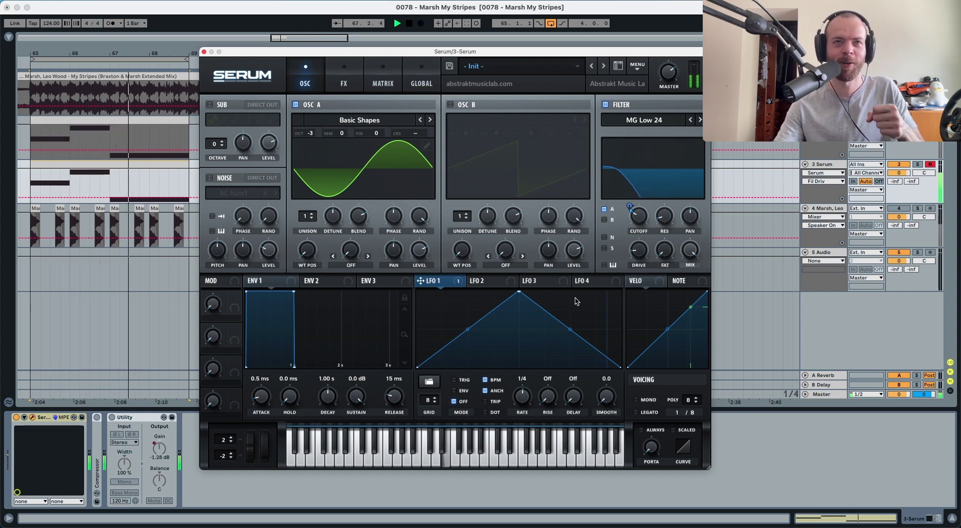
{"action": "key", "text": "space"}
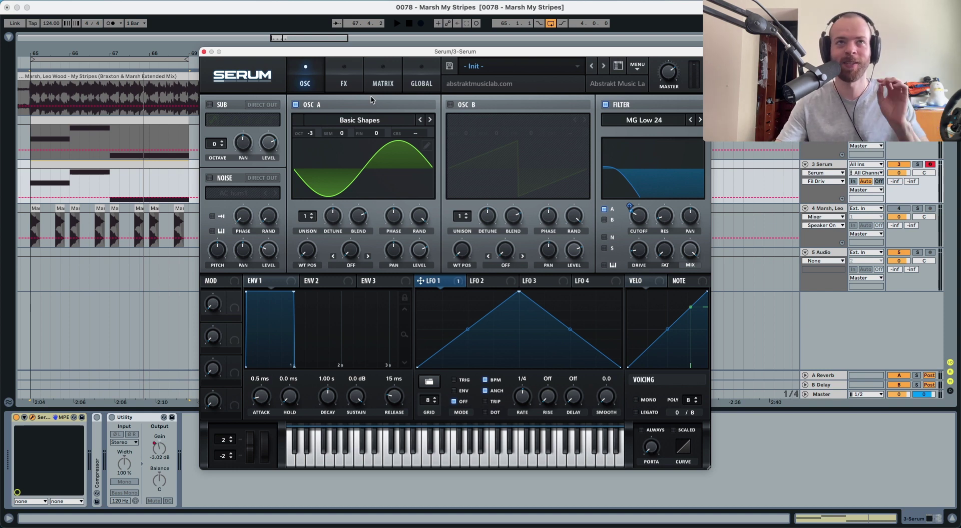
Turn the FX Distortion back on and increase its drive while the loop plays
{"action": "left_click", "coordinate": [356, 86]}
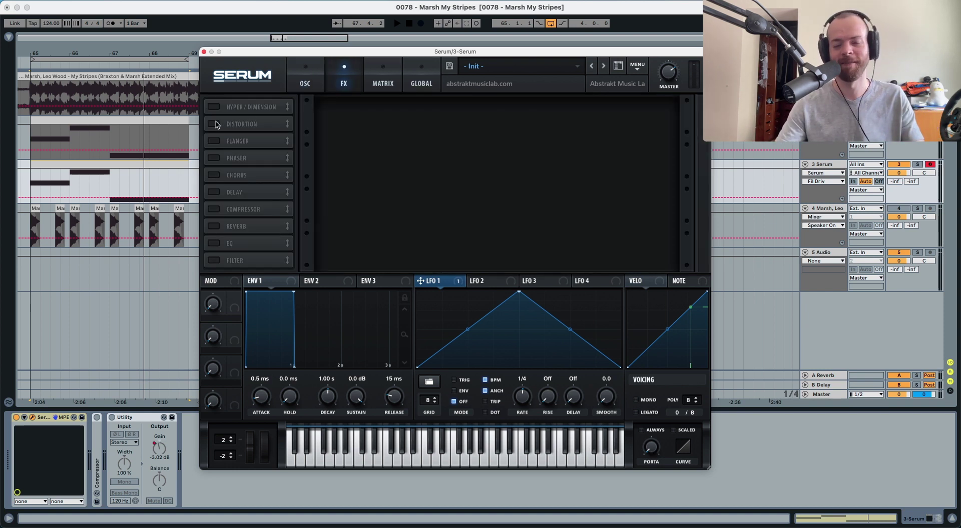
{"action": "key", "text": "space"}
{"action": "left_click", "coordinate": [215, 124]}
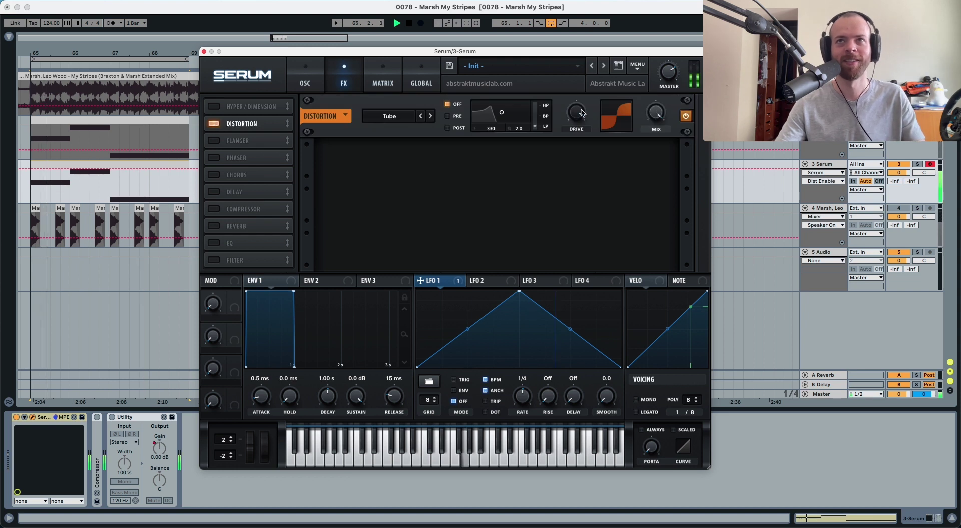
{"action": "left_click_drag", "start_coordinate": [582, 113], "coordinate": [586, 122]}
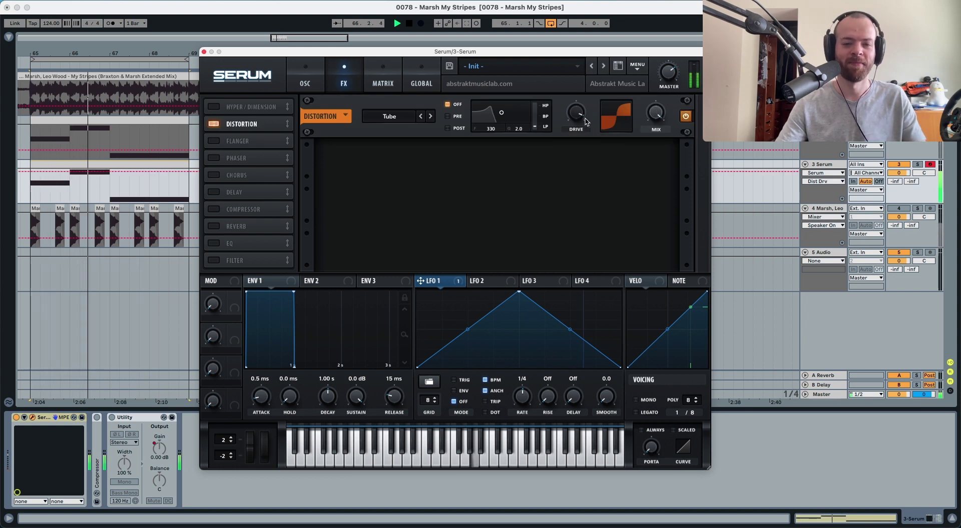
{"action": "key", "text": "space"}
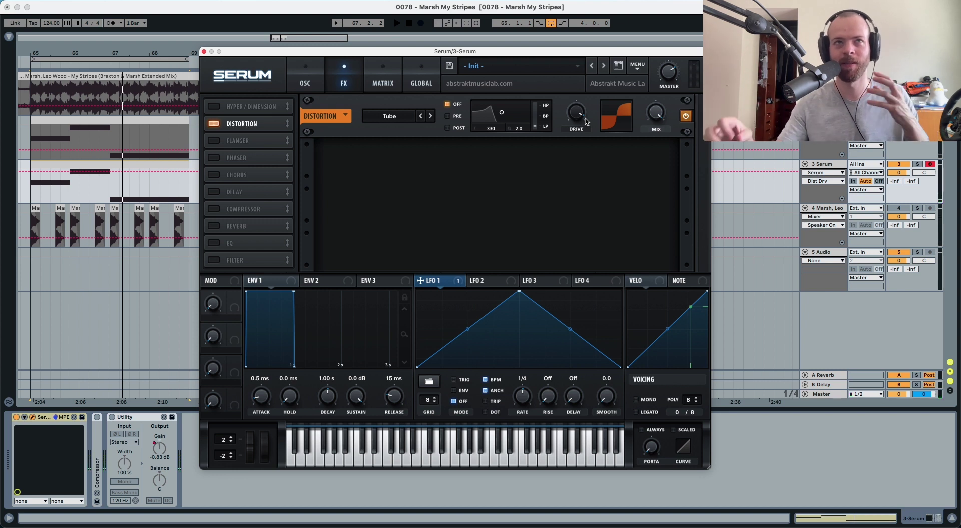
Try the HardClip and SoftClip distortion types, then settle back on Tube
{"action": "left_click", "coordinate": [430, 116]}
{"action": "key", "text": "space"}
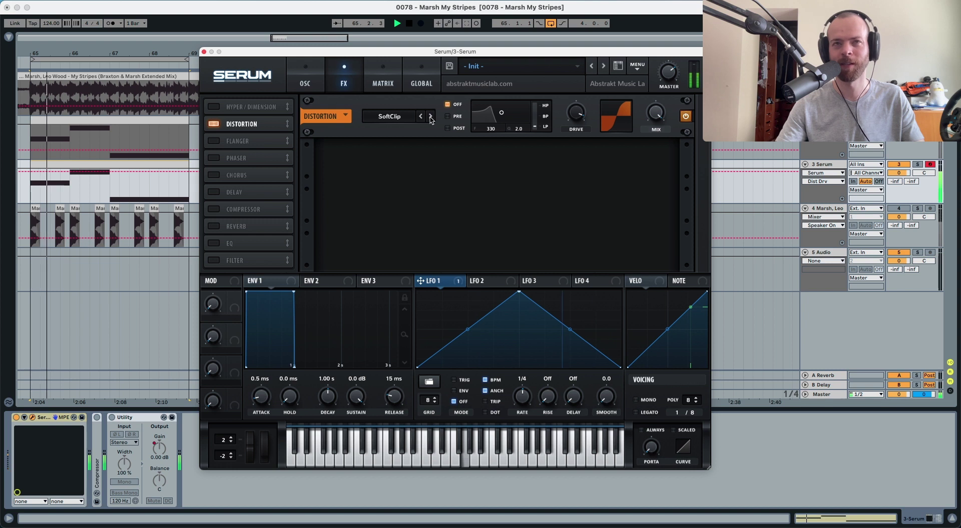
{"action": "left_click", "coordinate": [430, 116]}
{"action": "left_click", "coordinate": [421, 117]}
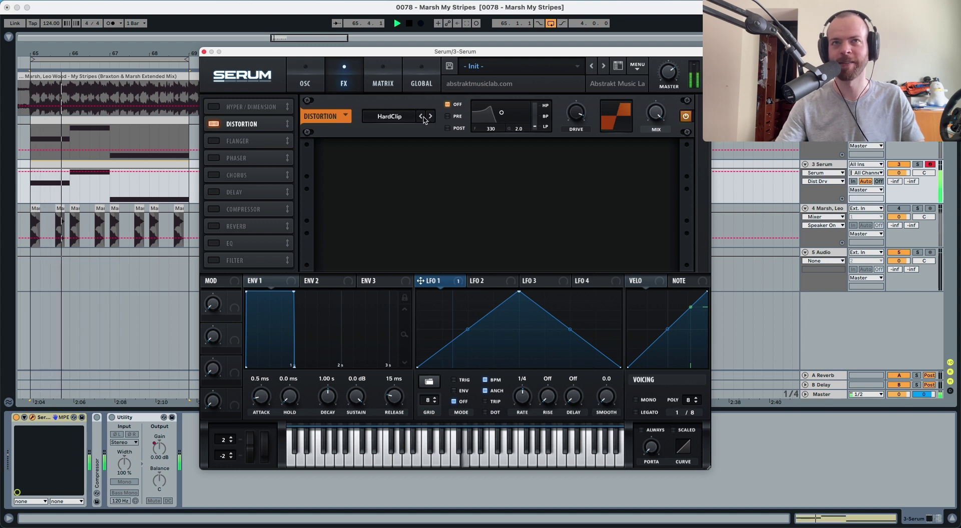
{"action": "left_click", "coordinate": [421, 117]}
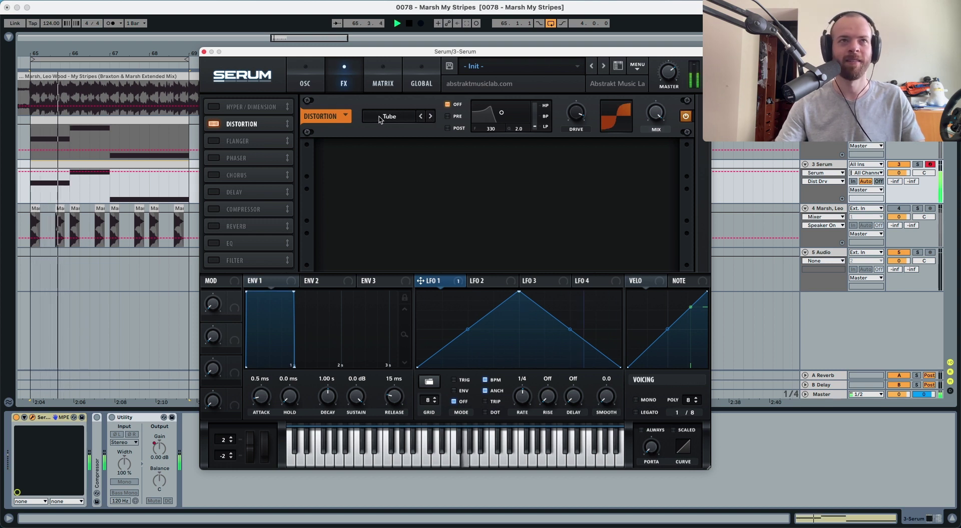
{"action": "key", "text": "space"}
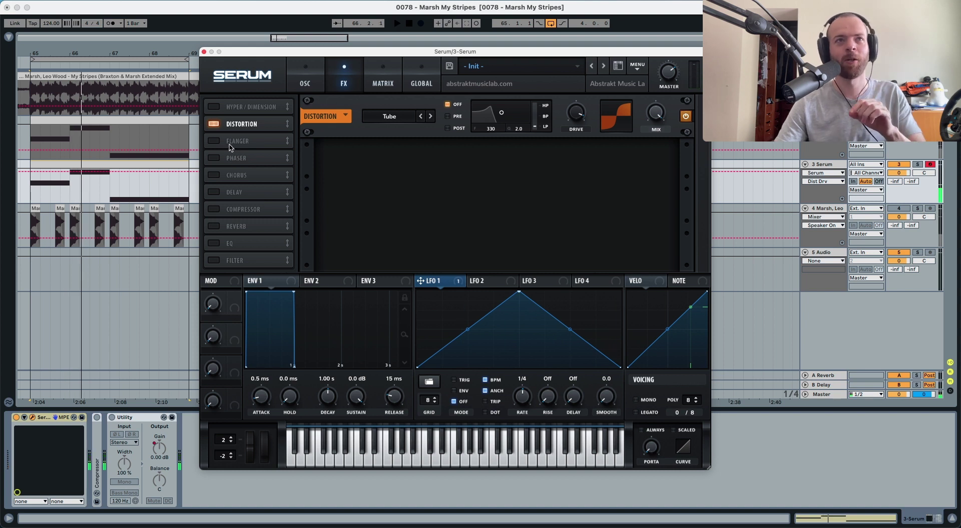
Enable the FX Filter after Distortion as MG Low 12 with cutoff near 68 Hz
{"action": "left_click", "coordinate": [213, 260]}
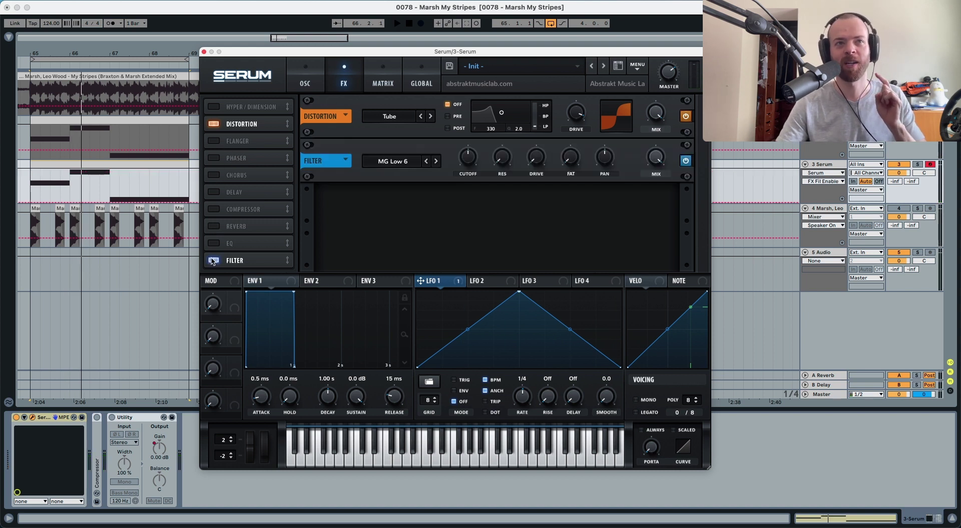
{"action": "left_click_drag", "start_coordinate": [220, 261], "coordinate": [235, 139]}
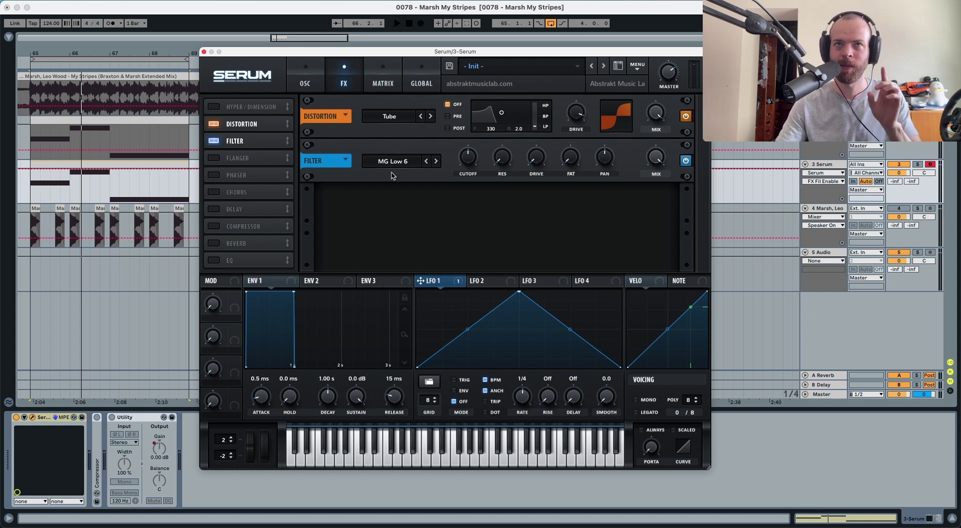
{"action": "key", "text": "space"}
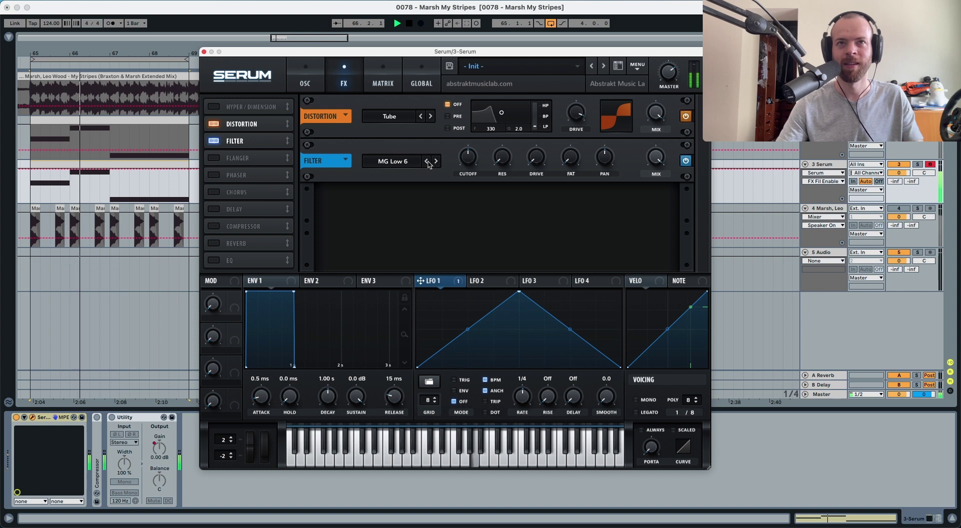
{"action": "key", "text": "space"}
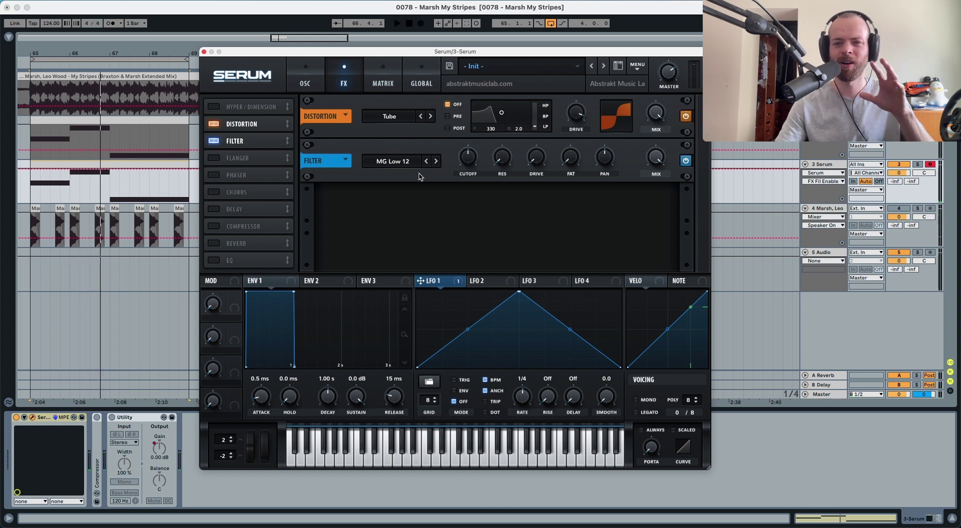
{"action": "left_click_drag", "start_coordinate": [467, 157], "coordinate": [465, 175]}
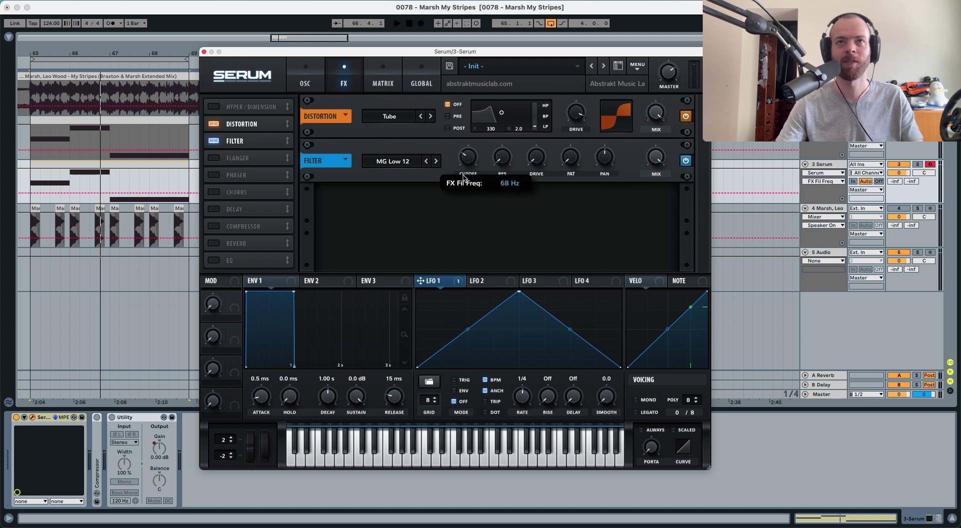
{"action": "key", "text": "space"}
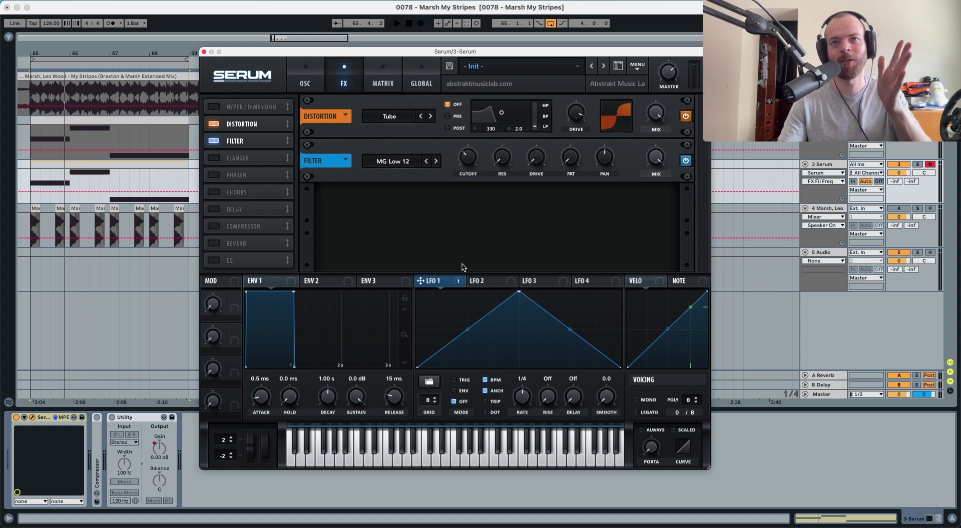
Assign LFO 1 to the MG Low 12 FX filter cutoff and audition the wobble
{"action": "left_click_drag", "start_coordinate": [456, 281], "coordinate": [459, 225]}
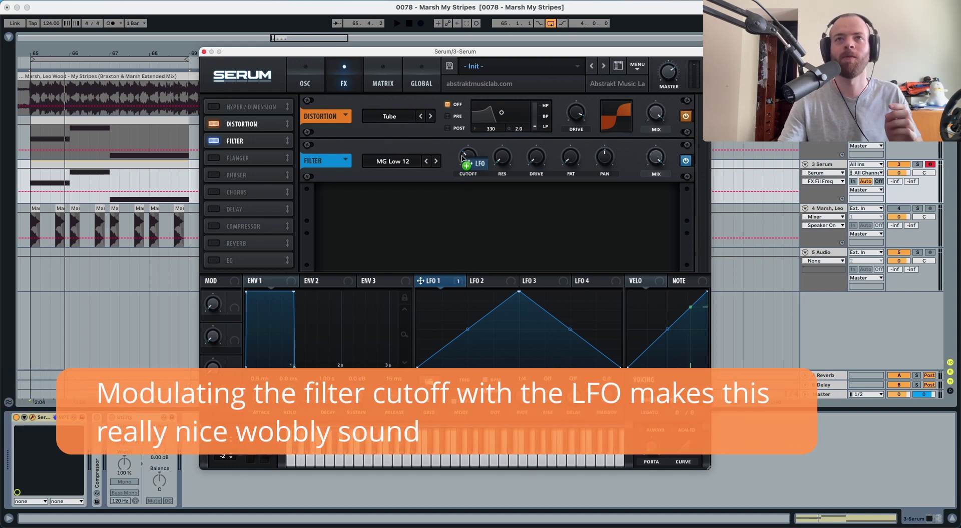
{"action": "left_click_drag", "start_coordinate": [459, 146], "coordinate": [460, 171]}
{"action": "key", "text": "space"}
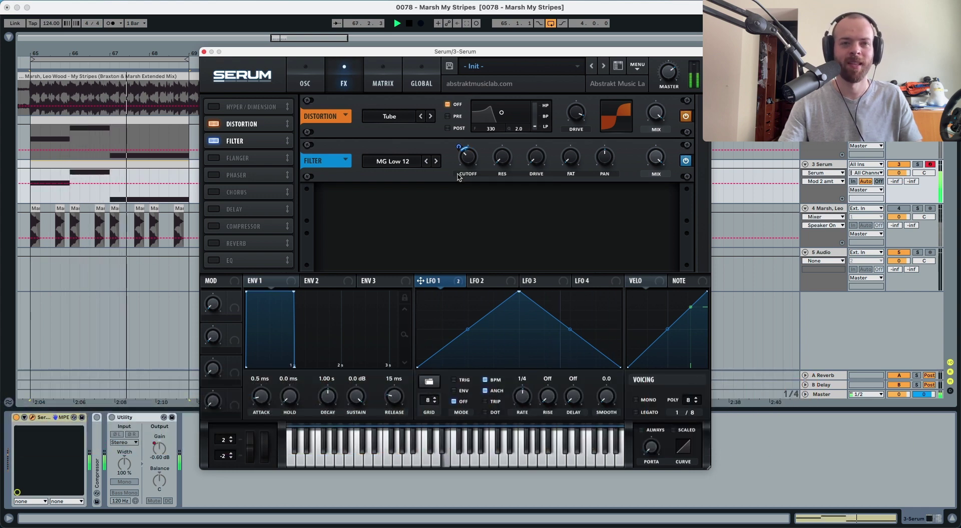
{"action": "key", "text": "space"}
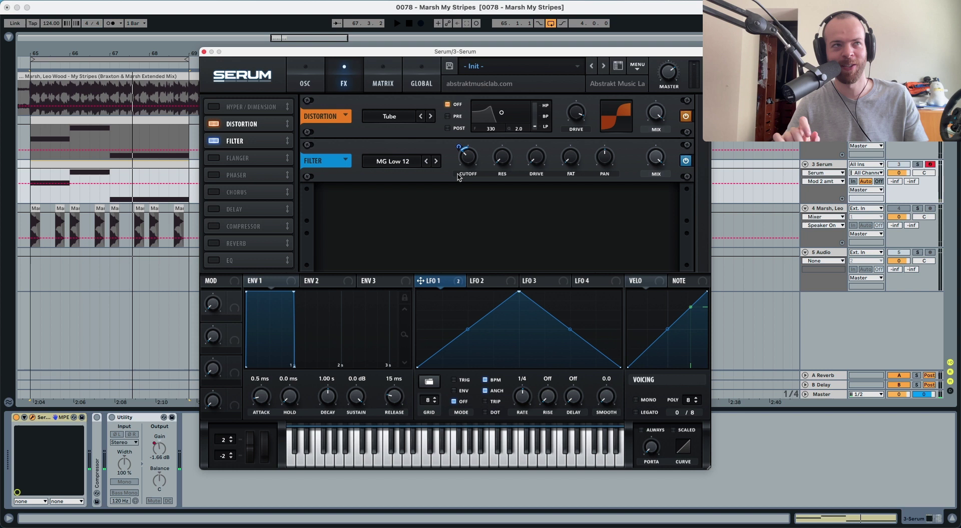
{"action": "key", "text": "space"}
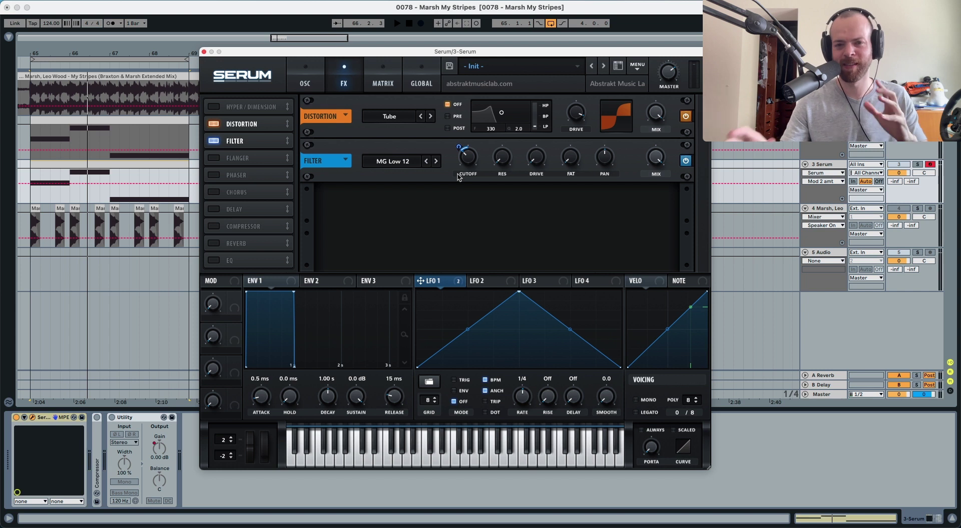
{"action": "key", "text": "space"}
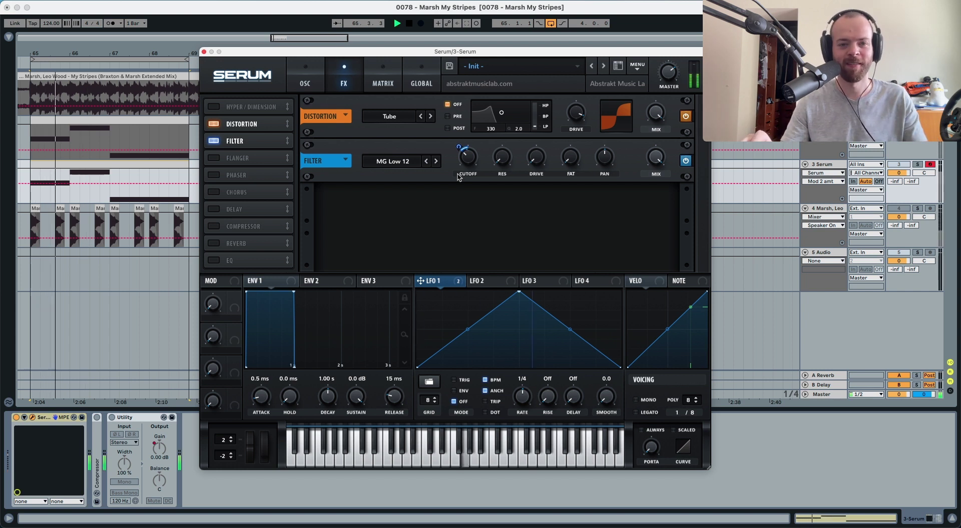
{"action": "key", "text": "space"}
{"action": "key", "text": "space"}
{"action": "key", "text": "space"}
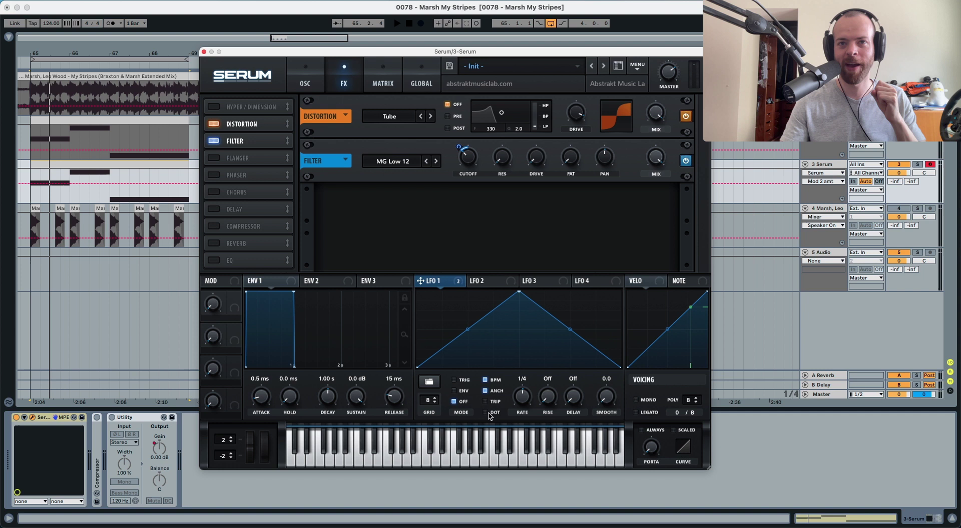
Set the LFO 1 rate to 1/8 dotted in Trig mode and audition it
{"action": "left_click_drag", "start_coordinate": [512, 408], "coordinate": [518, 402]}
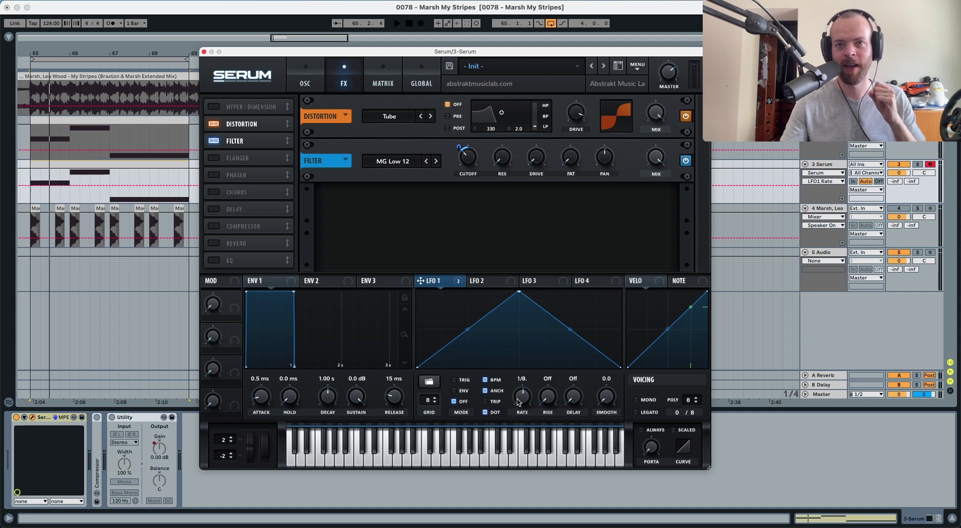
{"action": "key", "text": "space"}
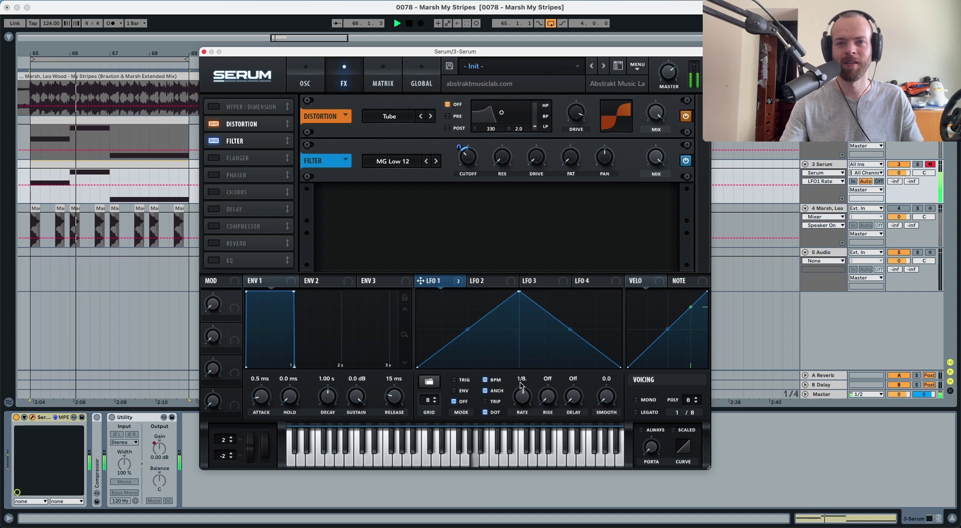
{"action": "key", "text": "space"}
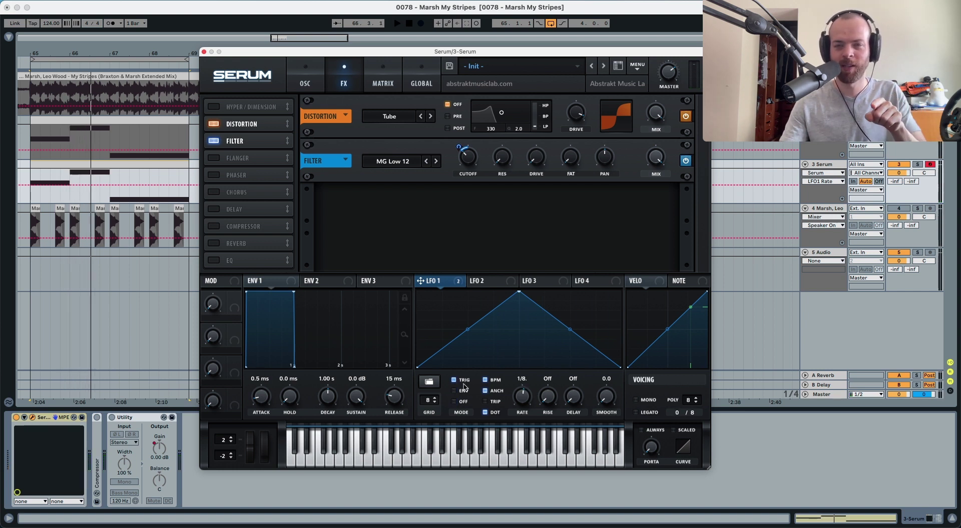
{"action": "key", "text": "space"}
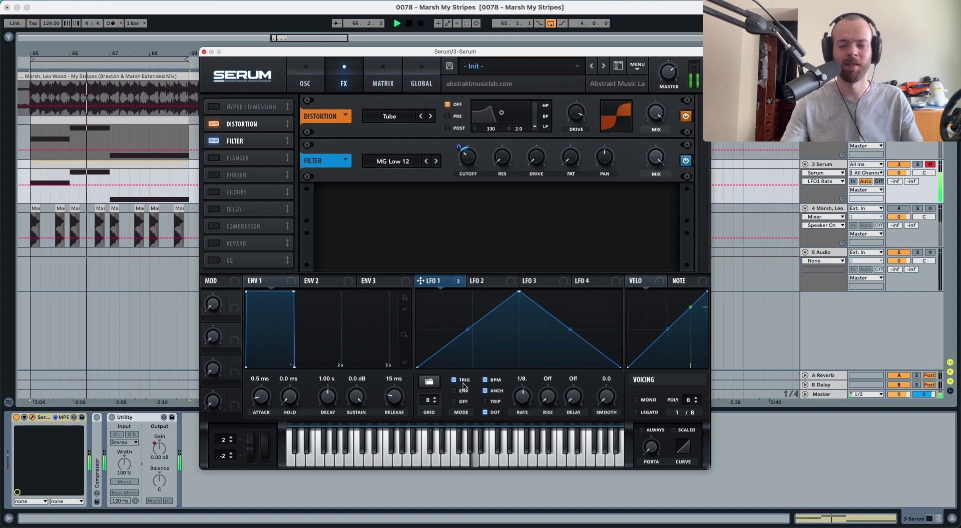
{"action": "key", "text": "space"}
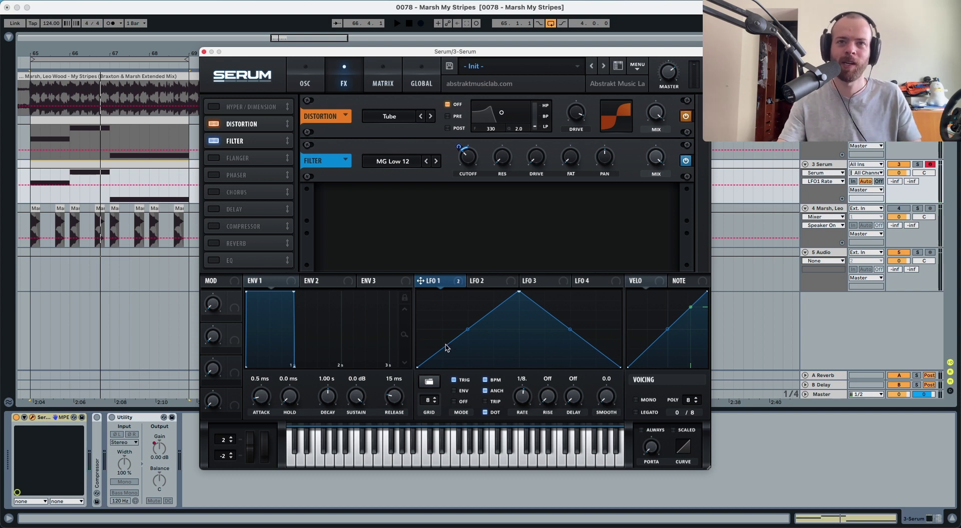
{"action": "left_click_drag", "start_coordinate": [467, 330], "coordinate": [465, 336]}
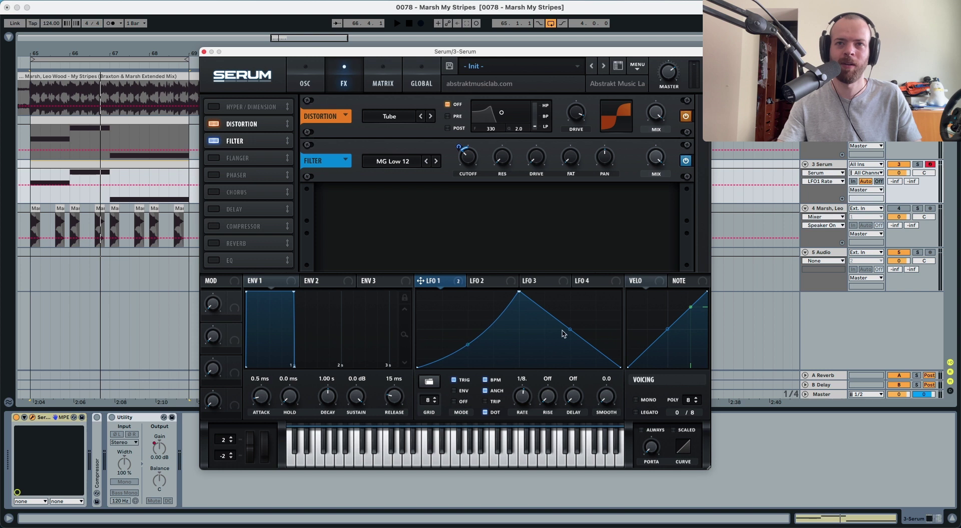
{"action": "key", "text": "space"}
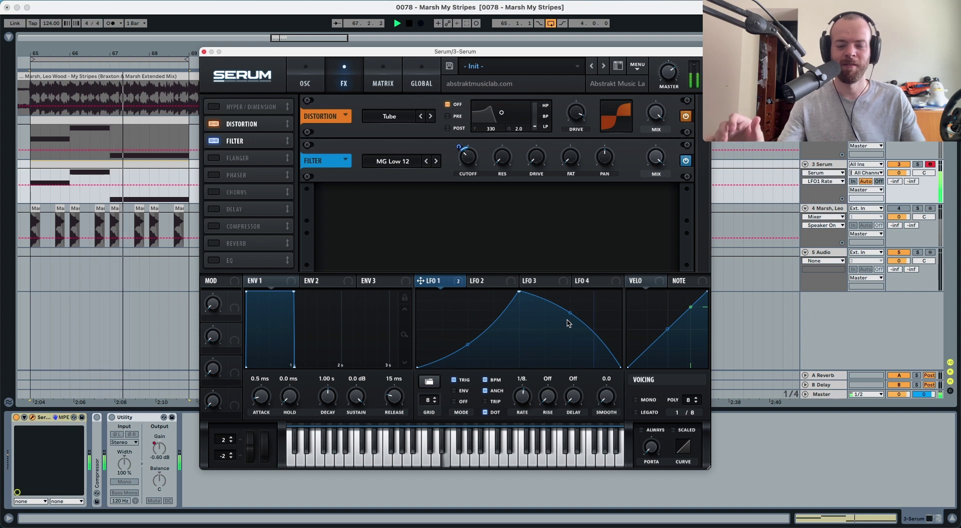
{"action": "key", "text": "space"}
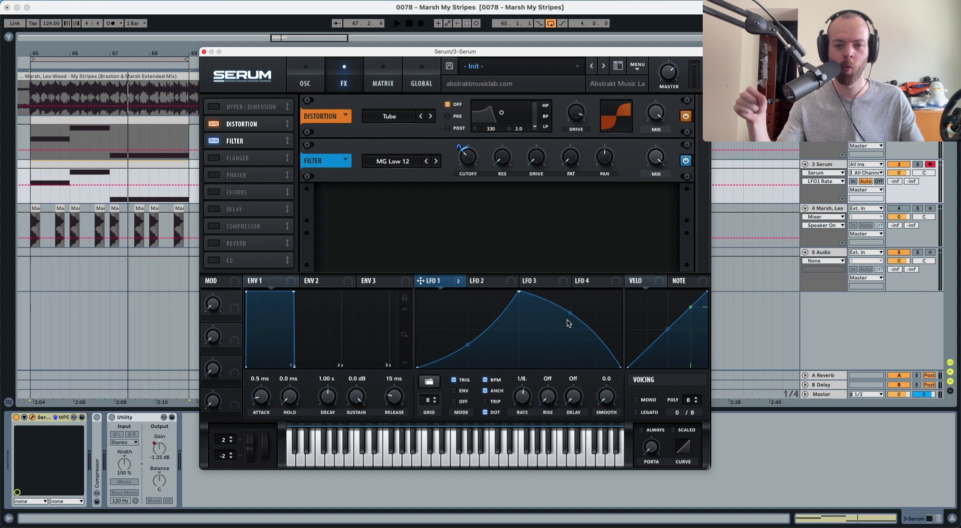
{"action": "key", "text": "space"}
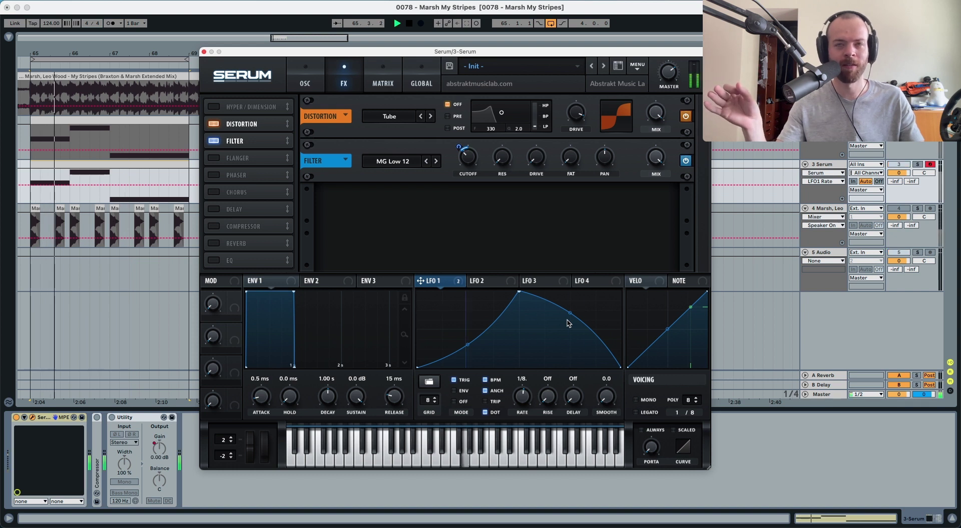
{"action": "key", "text": "space"}
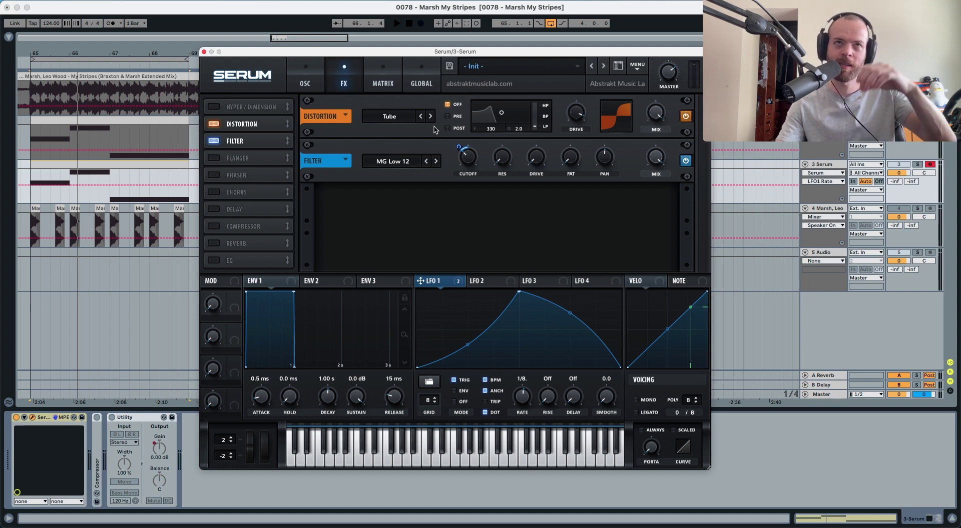
Lower the main filter's resonance to about 13%
{"action": "left_click", "coordinate": [316, 84]}
{"action": "left_click", "coordinate": [664, 215]}
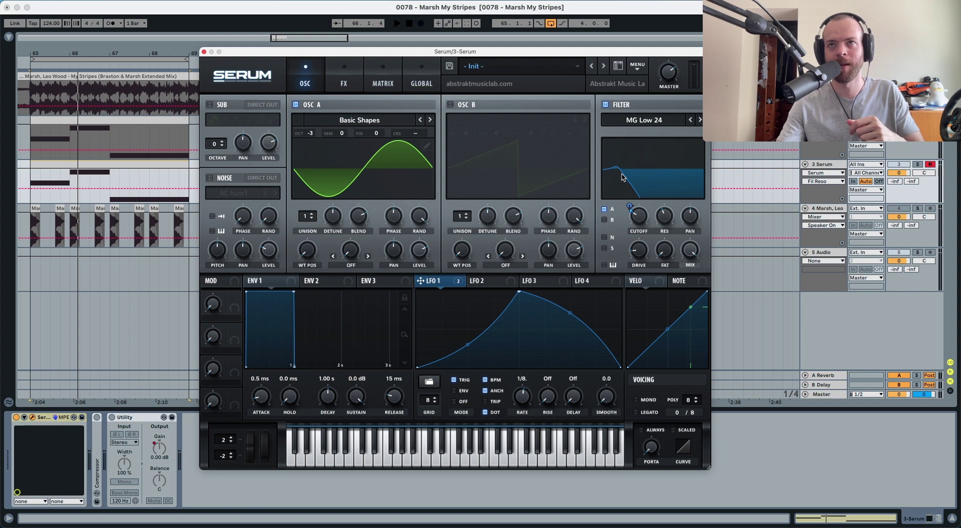
{"action": "left_click_drag", "start_coordinate": [664, 221], "coordinate": [661, 244]}
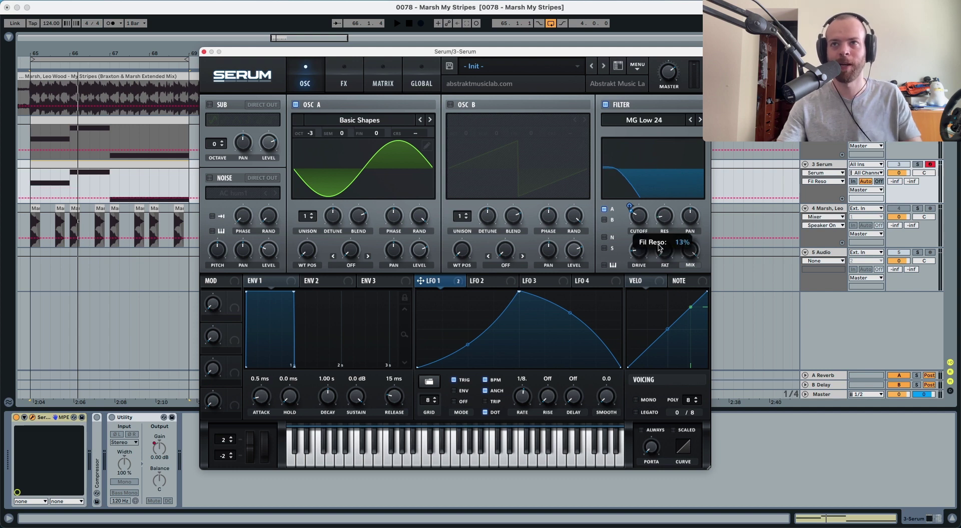
Adjust the FX filter's resonance to about 16% while the bass plays
{"action": "left_click", "coordinate": [344, 83]}
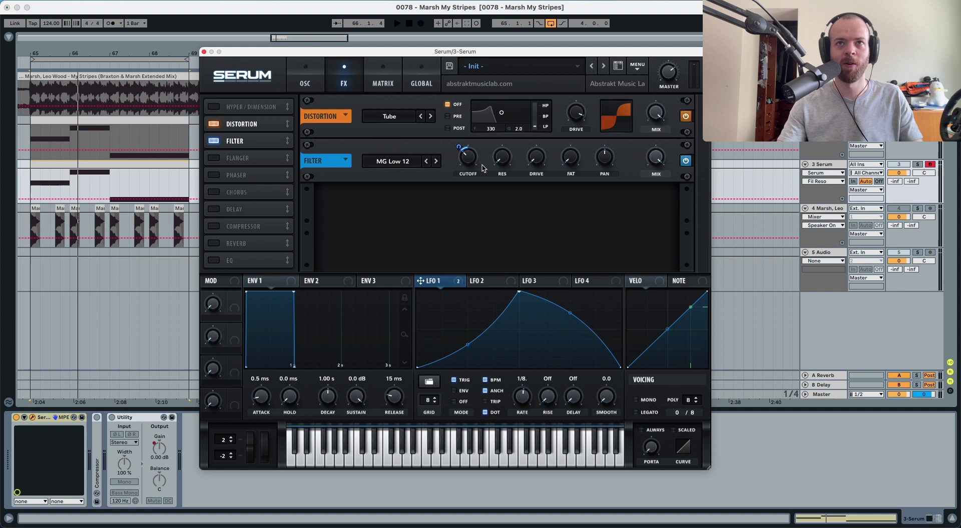
{"action": "left_click", "coordinate": [496, 148]}
{"action": "key", "text": "space"}
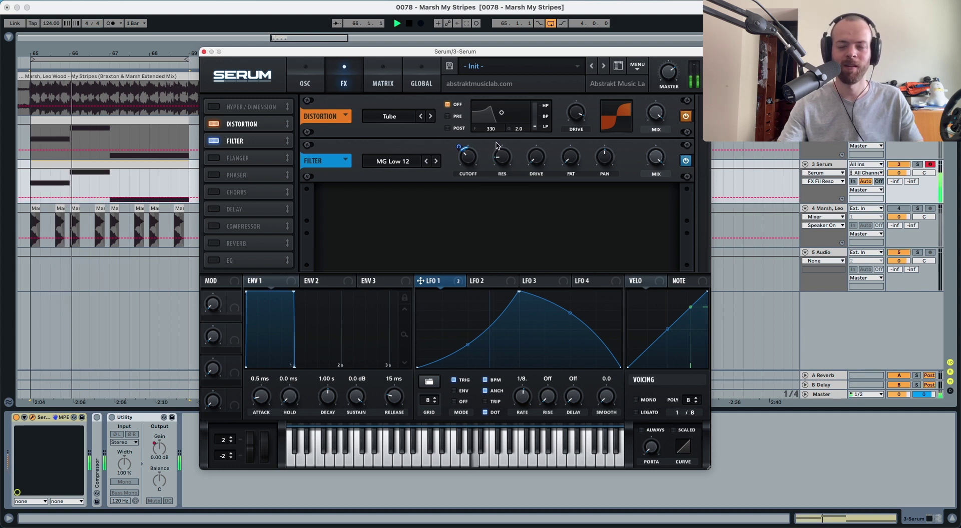
{"action": "mouse_move", "coordinate": [497, 146]}
{"action": "left_mouse_down"}
{"action": "mouse_move", "coordinate": [498, 196]}
{"action": "mouse_move", "coordinate": [497, 152]}
{"action": "left_mouse_up"}
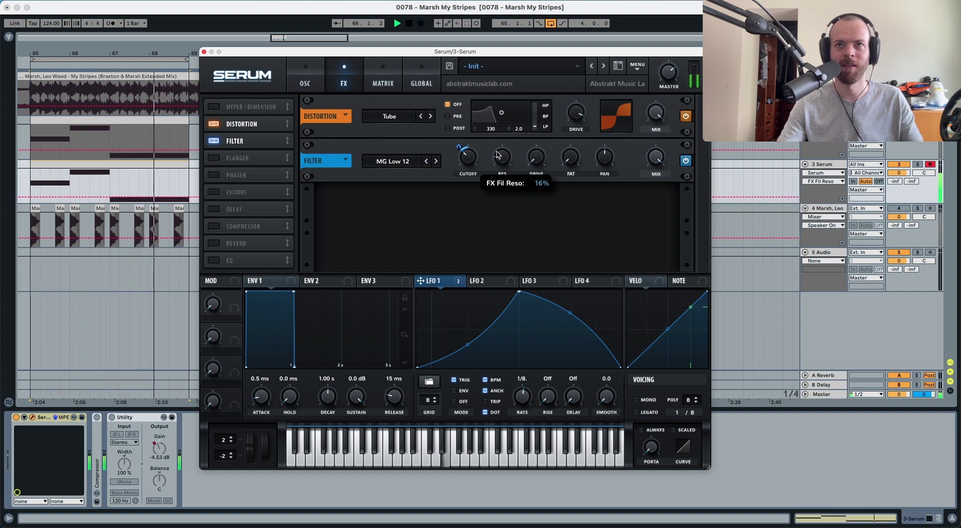
{"action": "key", "text": "space"}
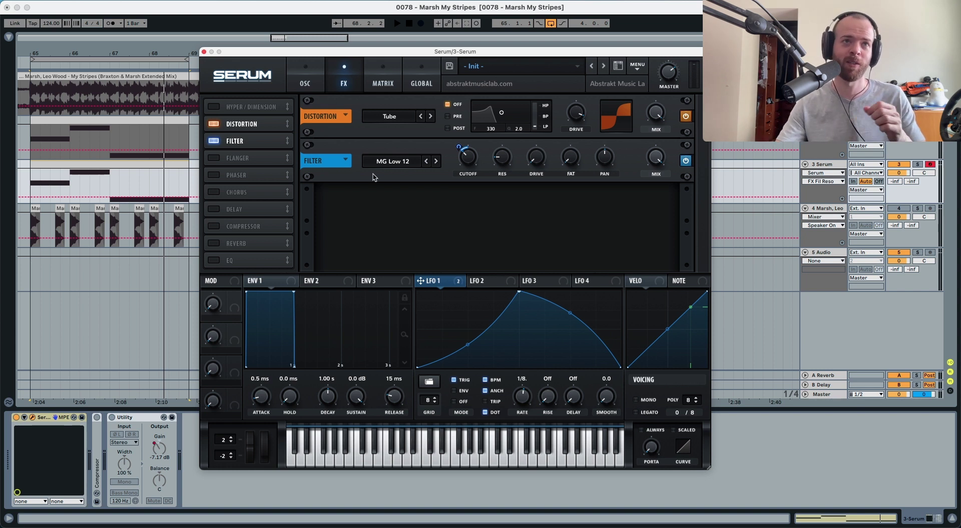
Enable the EQ, make its low band a low cut, and reduce that Q to about 28%
{"action": "left_click", "coordinate": [214, 260]}
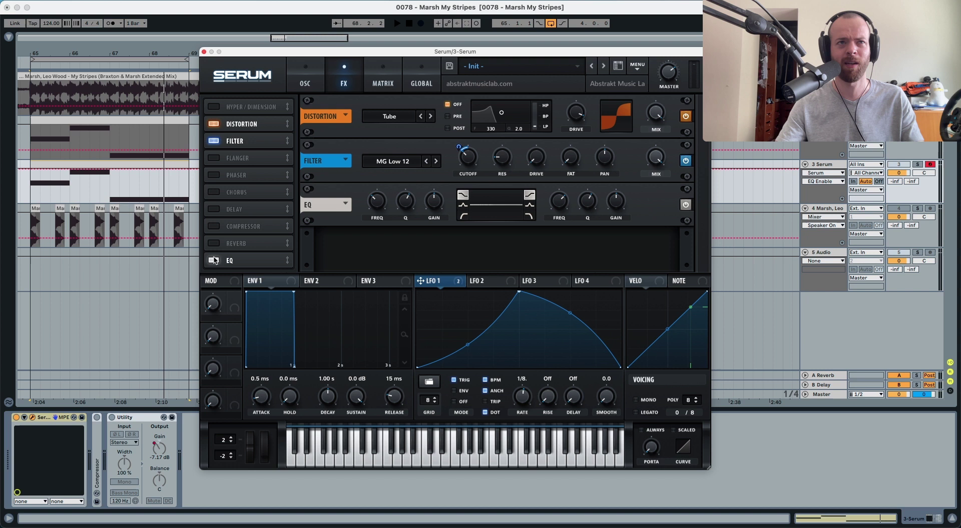
{"action": "key", "text": "space"}
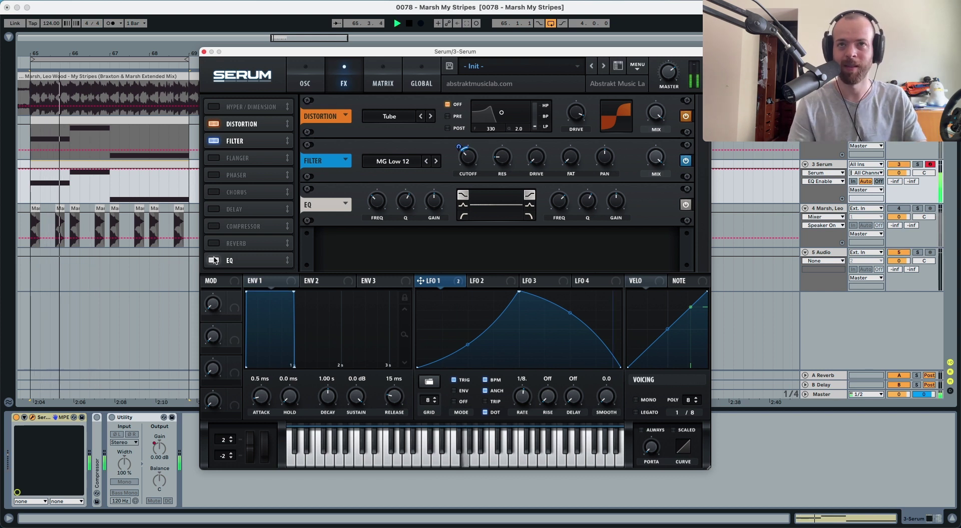
{"action": "left_click", "coordinate": [463, 217]}
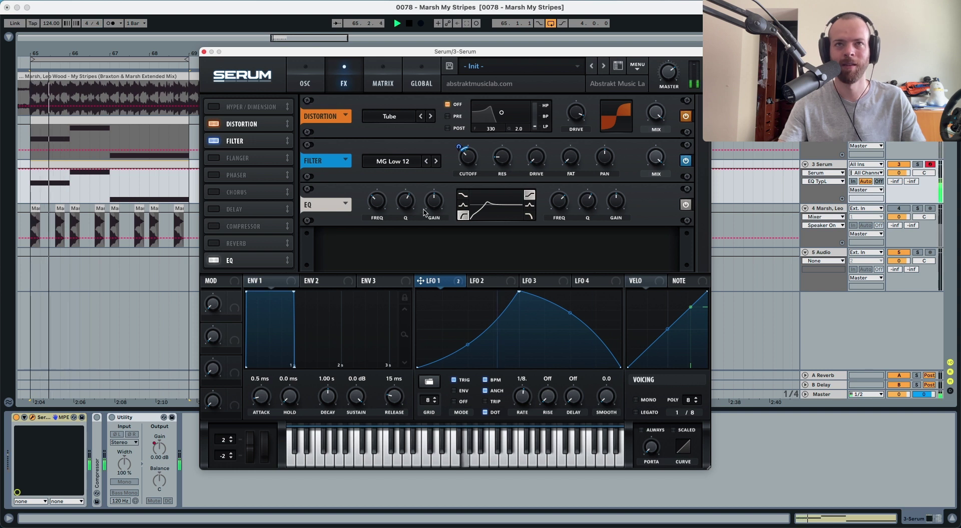
{"action": "left_click", "coordinate": [406, 201]}
{"action": "left_click_drag", "start_coordinate": [405, 201], "coordinate": [405, 234]}
{"action": "key", "text": "space"}
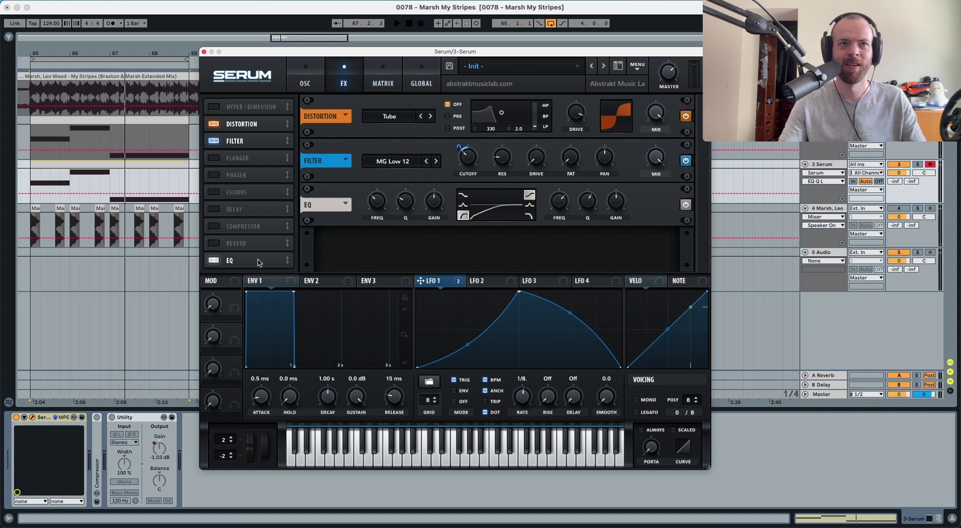
Enable the Compressor with gain at 13.7 dB and threshold at -17.9 dB
{"action": "left_click", "coordinate": [215, 226]}
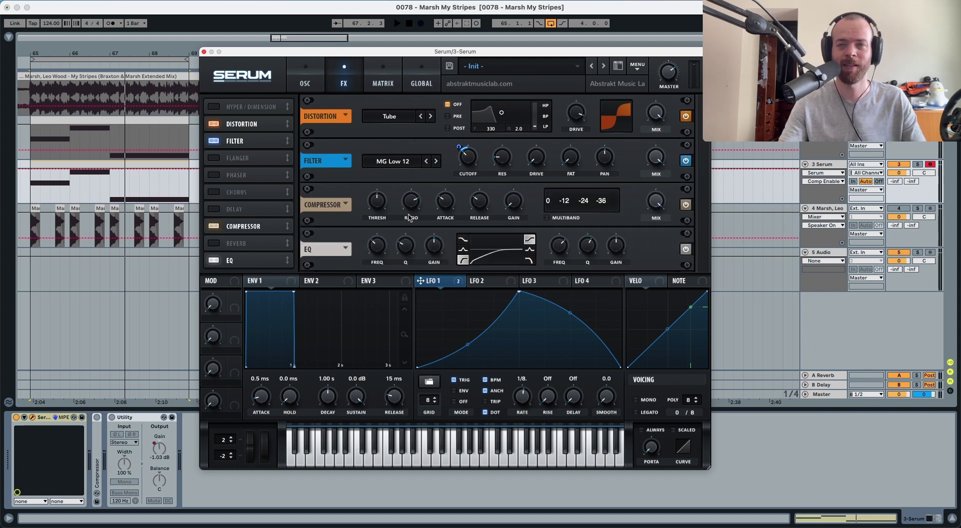
{"action": "left_click_drag", "start_coordinate": [504, 209], "coordinate": [514, 172]}
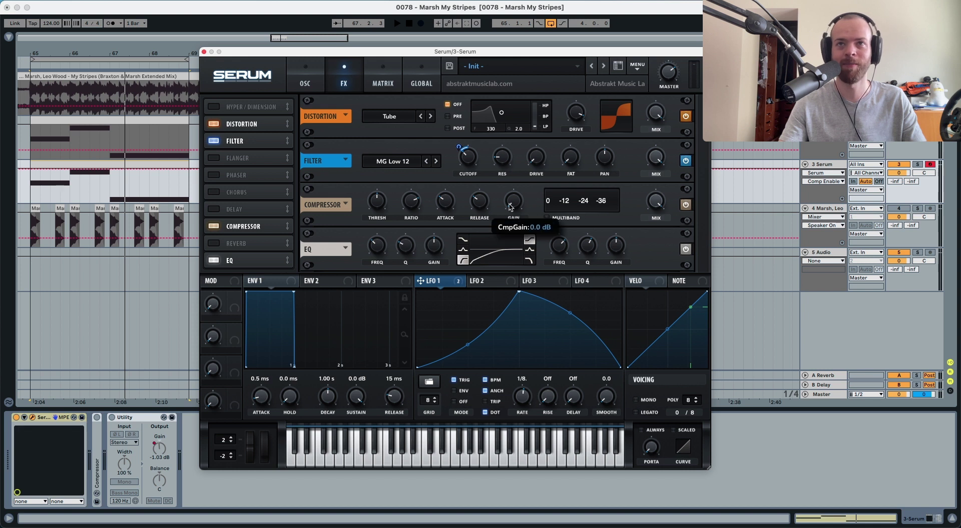
{"action": "key", "text": "space"}
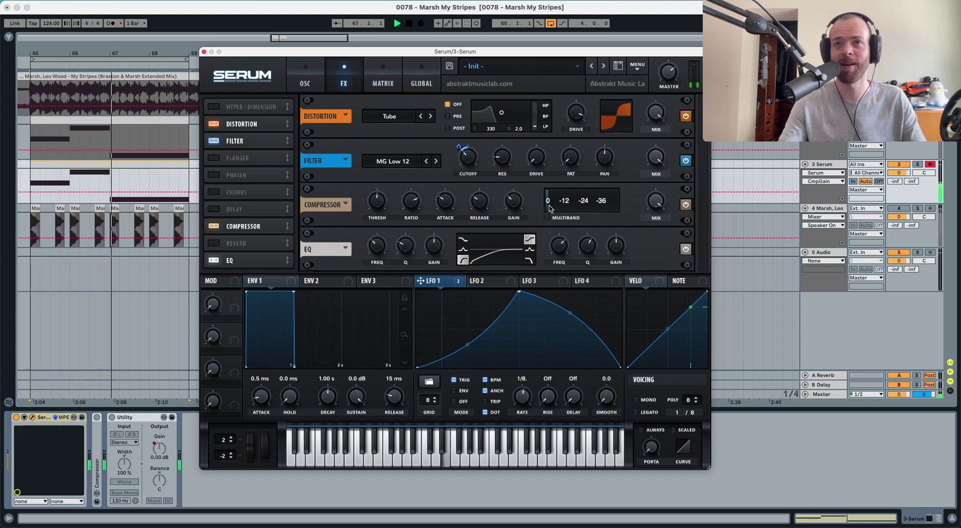
{"action": "left_click_drag", "start_coordinate": [376, 201], "coordinate": [375, 264]}
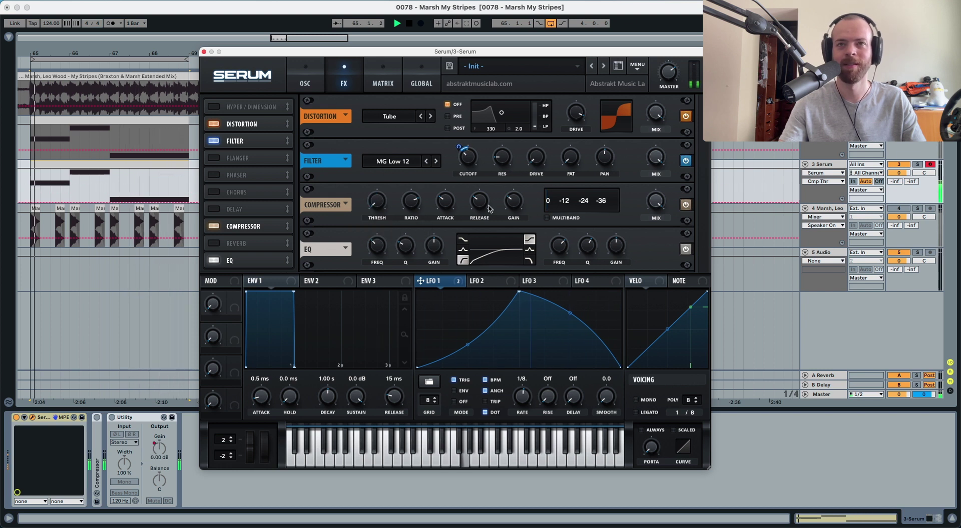
{"action": "key", "text": "space"}
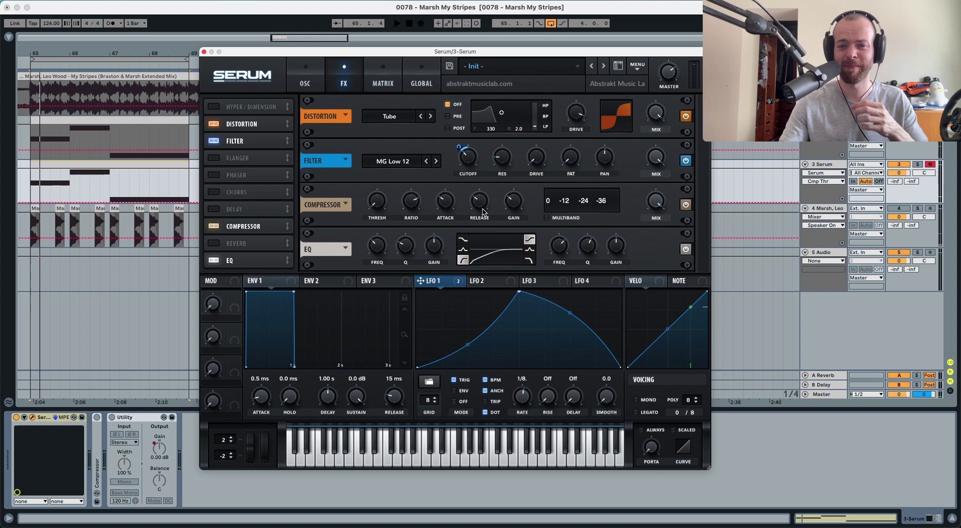
Adjust Serum's master volume knob and check the output level during playback
{"action": "left_click_drag", "start_coordinate": [661, 79], "coordinate": [667, 54]}
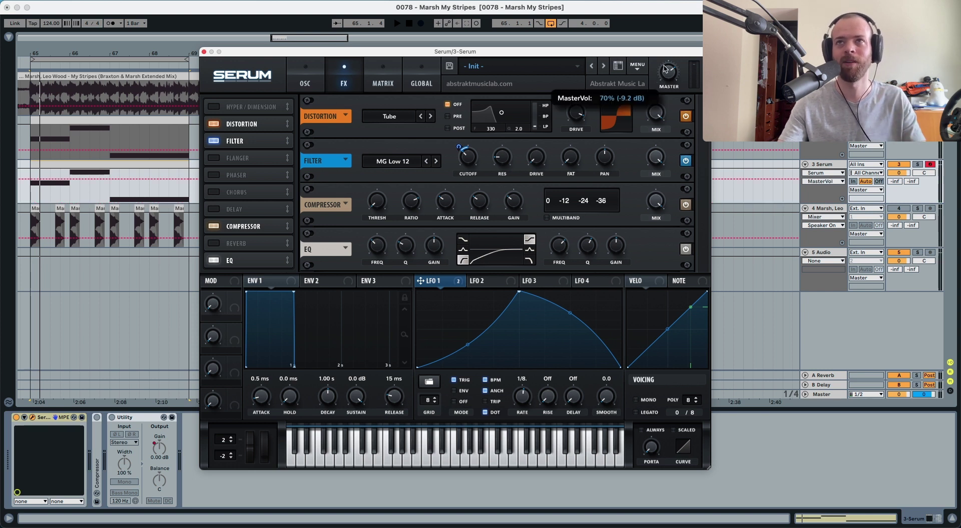
{"action": "key", "text": "space"}
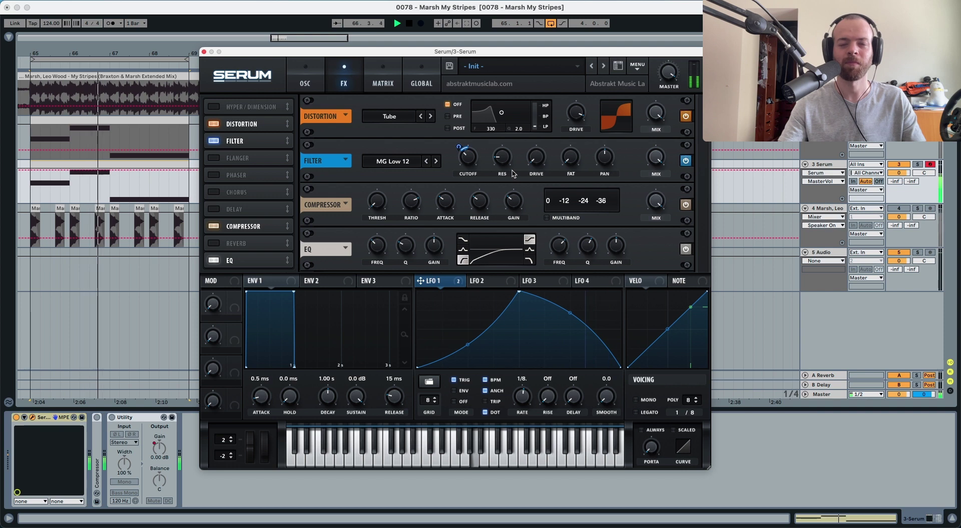
{"action": "key", "text": "space"}
{"action": "key", "text": "space"}
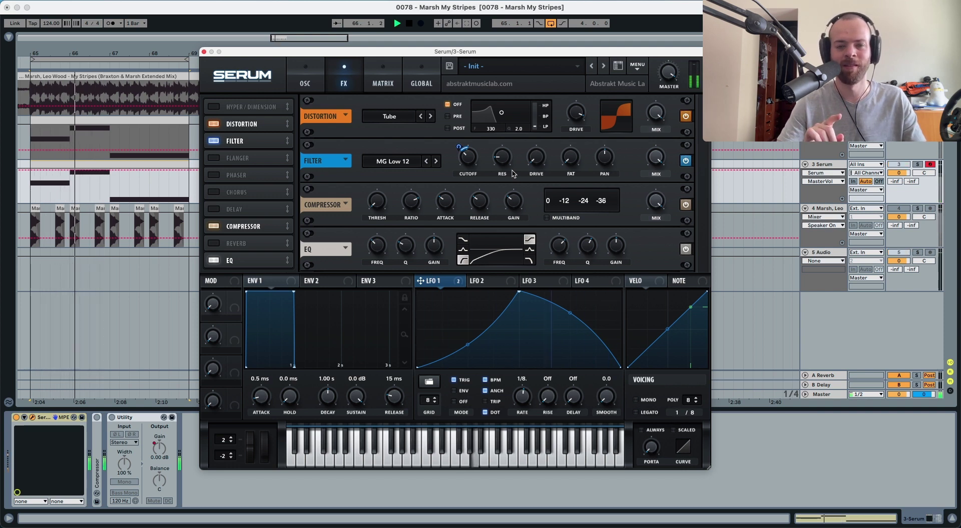
{"action": "key", "text": "space"}
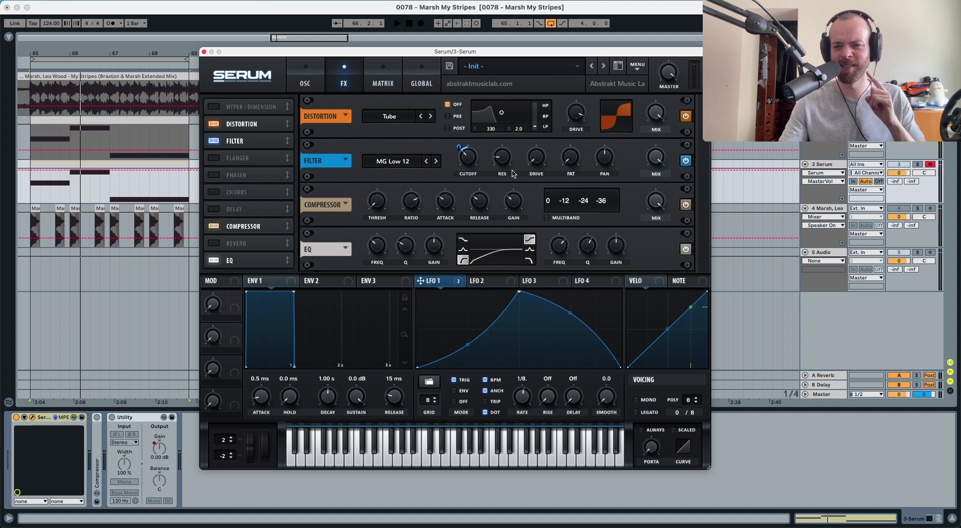
Make the EQ's high band a peak at 99 Hz, boosted to about 7.9 dB
{"action": "left_click", "coordinate": [529, 254]}
{"action": "left_click", "coordinate": [529, 249]}
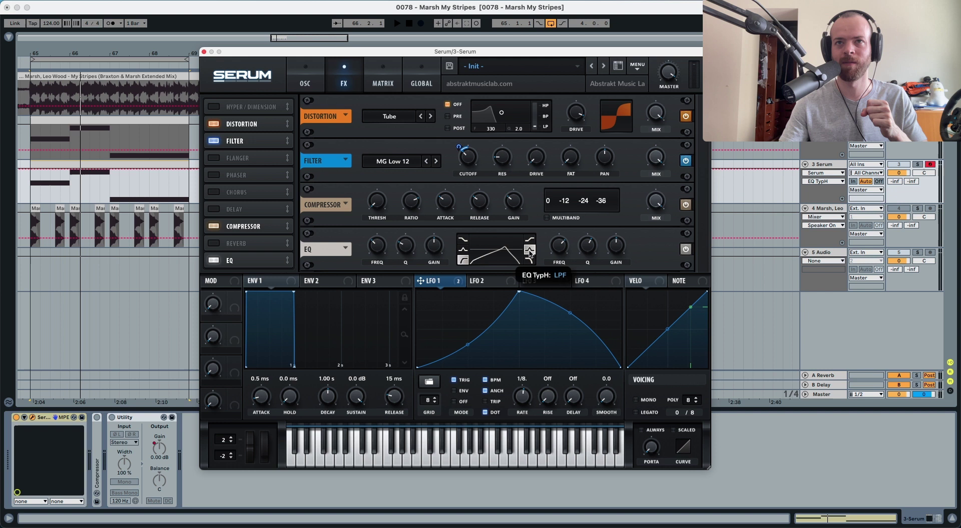
{"action": "left_click", "coordinate": [559, 246]}
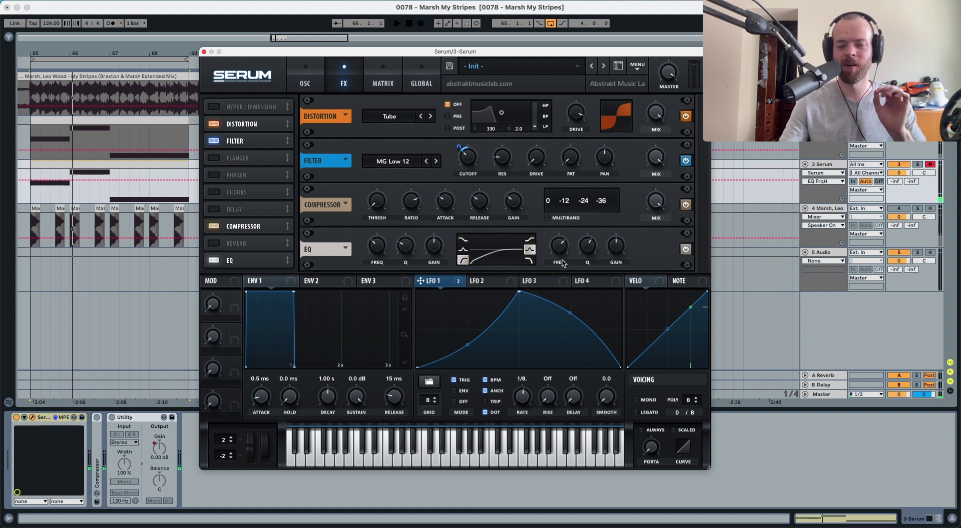
{"action": "left_click_drag", "start_coordinate": [562, 249], "coordinate": [559, 290]}
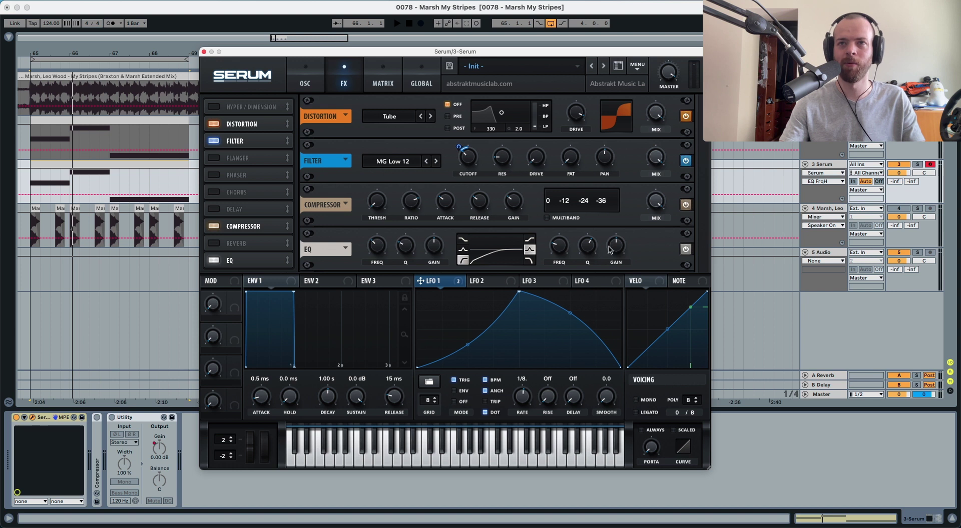
{"action": "left_click_drag", "start_coordinate": [616, 251], "coordinate": [615, 239]}
Audition the boost, lower the high band's Q to about 35%, and play it again
{"action": "key", "text": "space"}
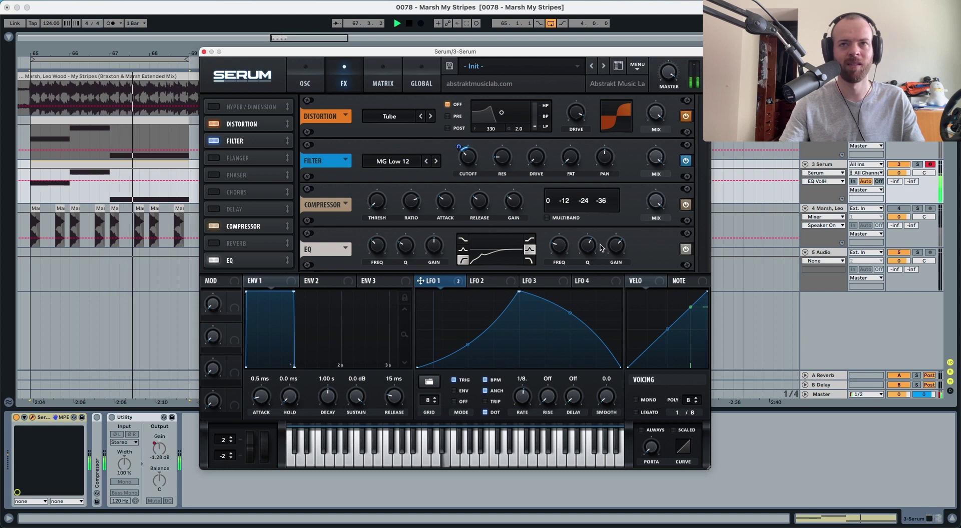
{"action": "key", "text": "space"}
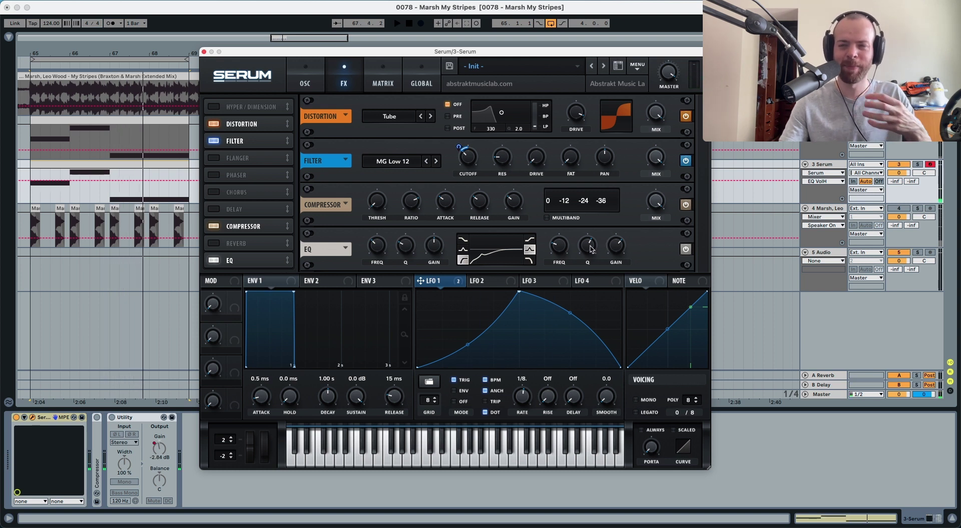
{"action": "left_click_drag", "start_coordinate": [591, 249], "coordinate": [587, 272]}
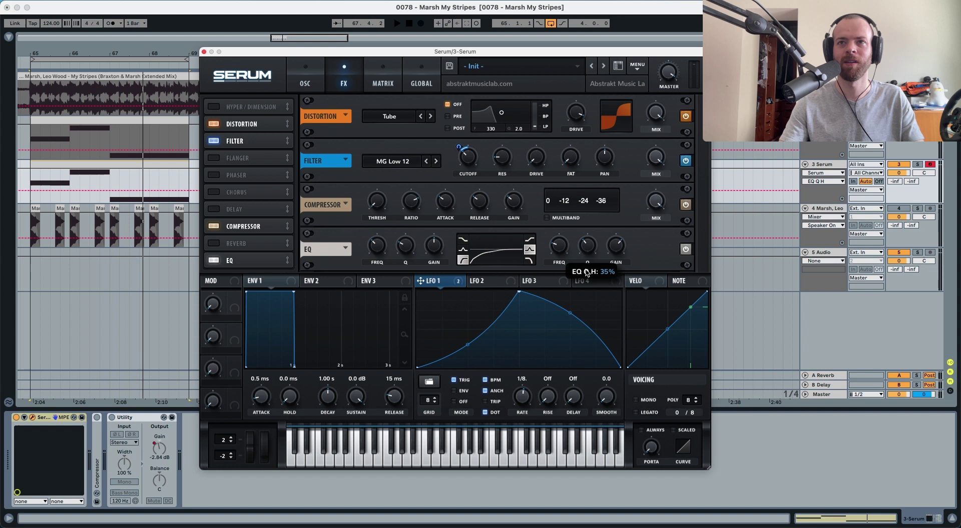
{"action": "key", "text": "space"}
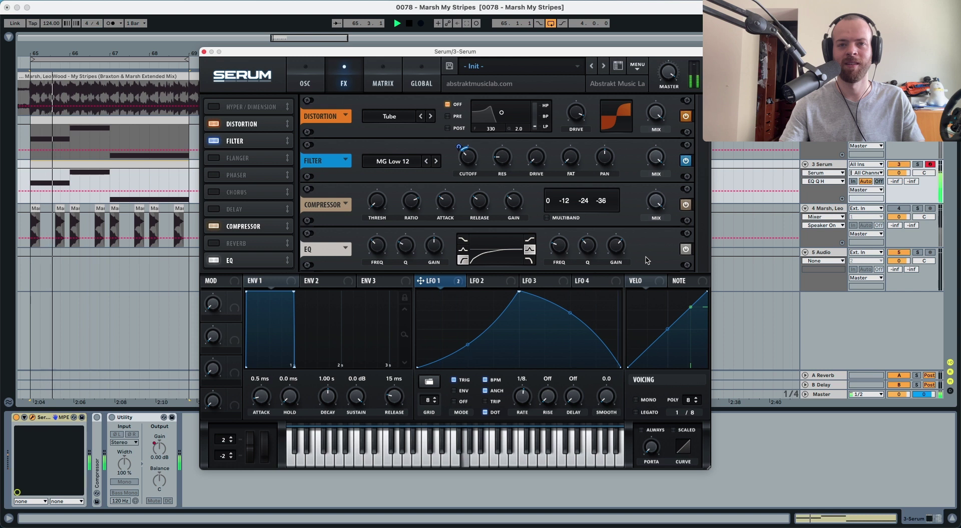
Audition the compressor with its output gain at 10.9 dB, then replay from bar 65
{"action": "key", "text": "space"}
{"action": "left_click", "coordinate": [511, 204]}
{"action": "key", "text": "space"}
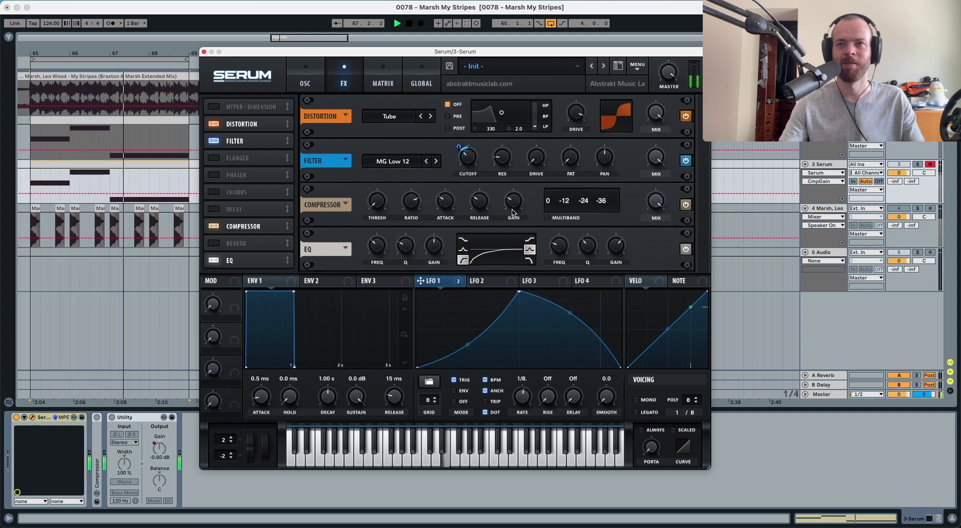
{"action": "key", "text": "space"}
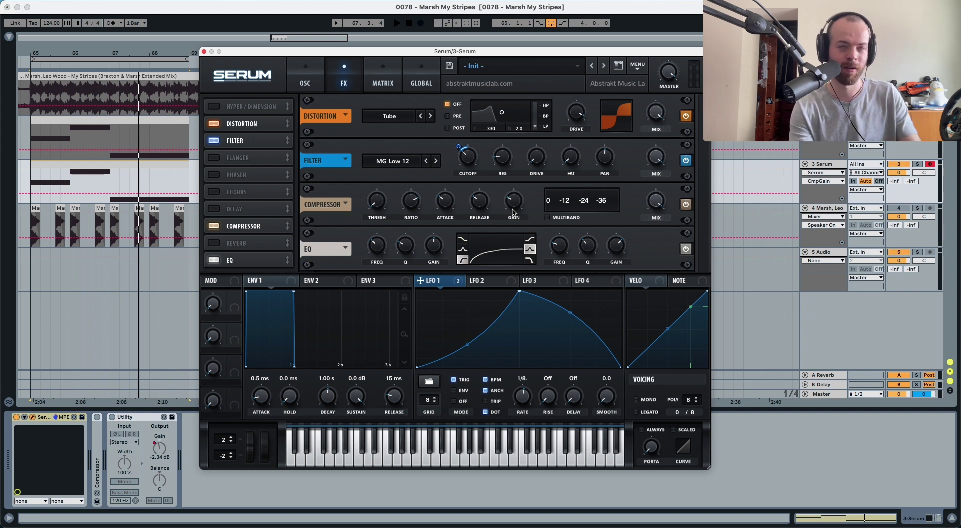
{"action": "key", "text": "space"}
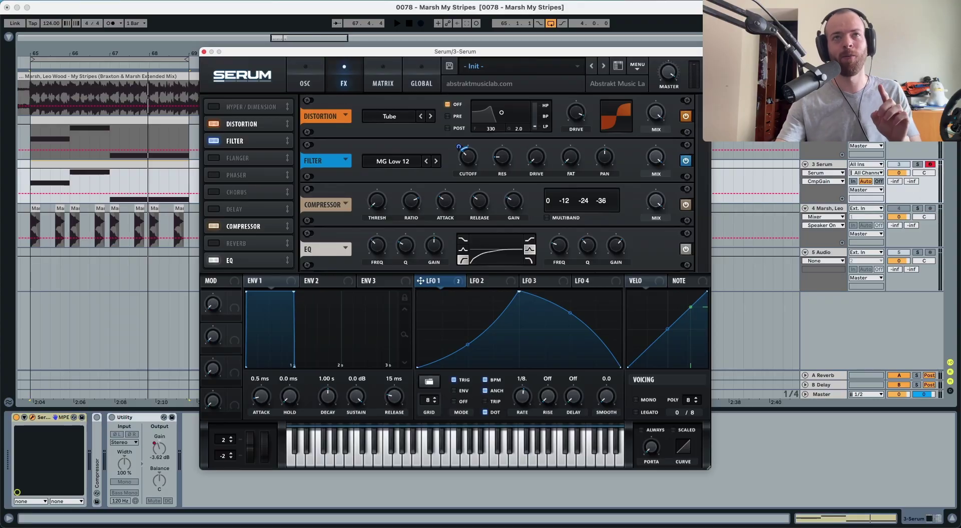
Show the bass clip's MIDI notes in the editor and close the Serum window
{"action": "left_click", "coordinate": [195, 54]}
{"action": "key", "text": "shift+Tab"}
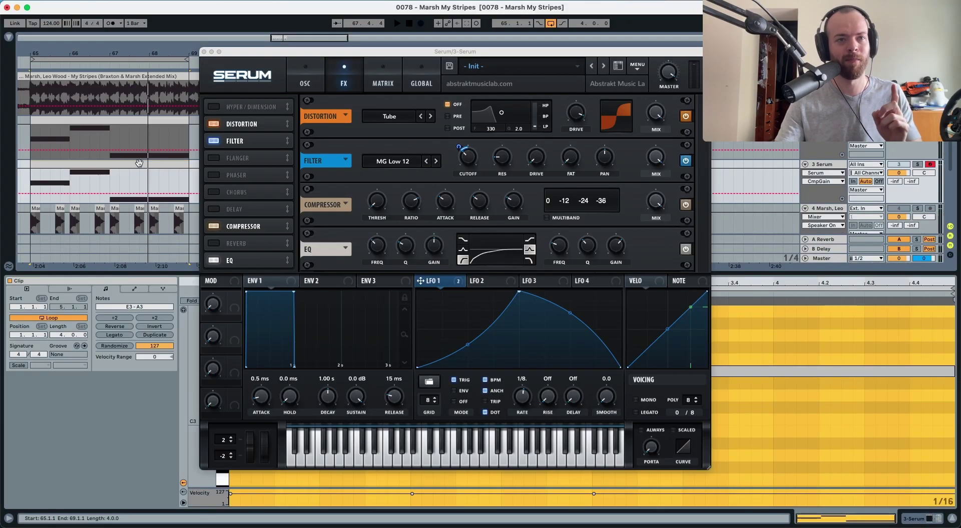
{"action": "key", "text": "super+alt+p"}
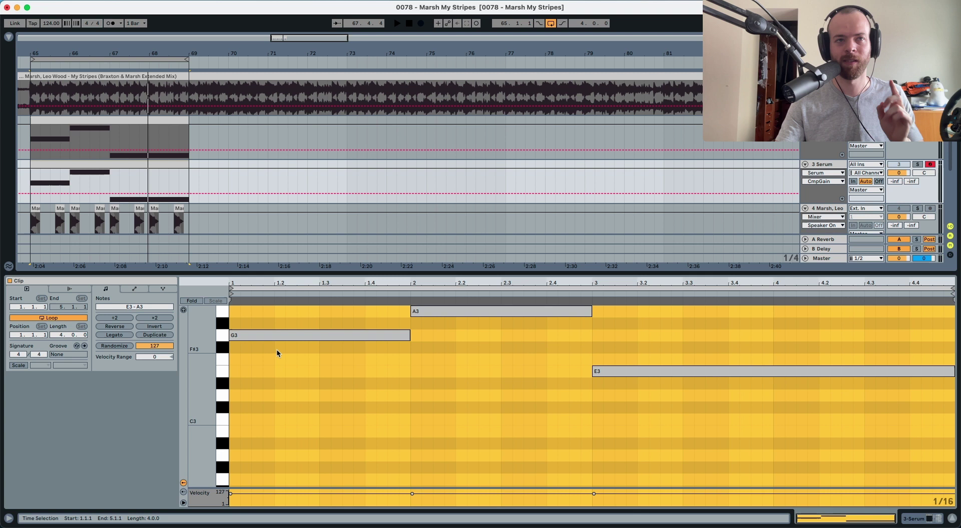
{"action": "scroll", "coordinate": [277, 353], "scroll_direction": "up", "scroll_amount": 1}
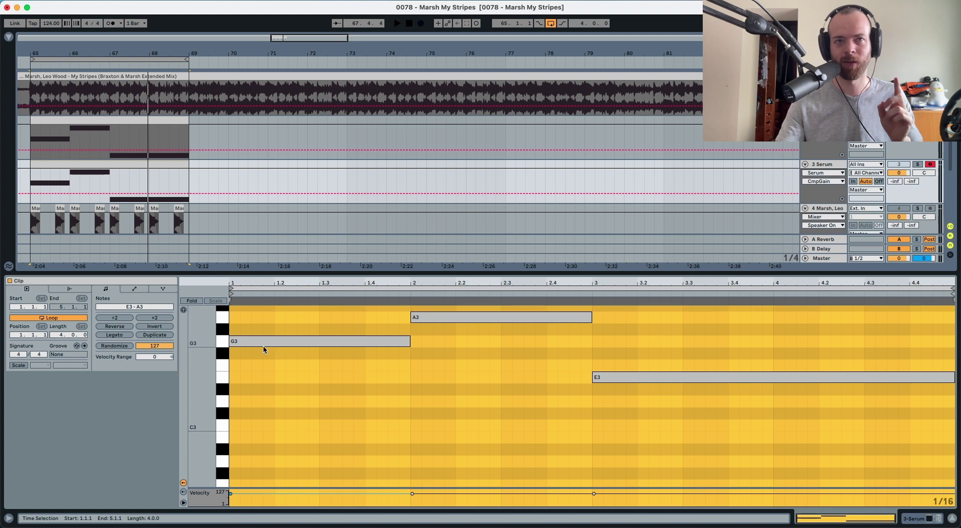
Raise the G3 and E3 note velocities to 127
{"action": "left_click", "coordinate": [444, 317]}
{"action": "left_click", "coordinate": [608, 380]}
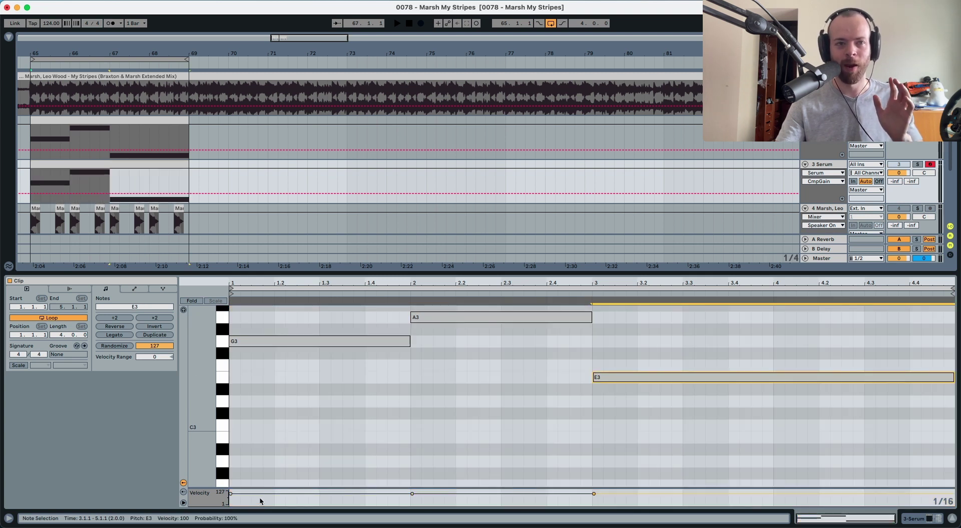
{"action": "left_click_drag", "start_coordinate": [231, 494], "coordinate": [231, 491]}
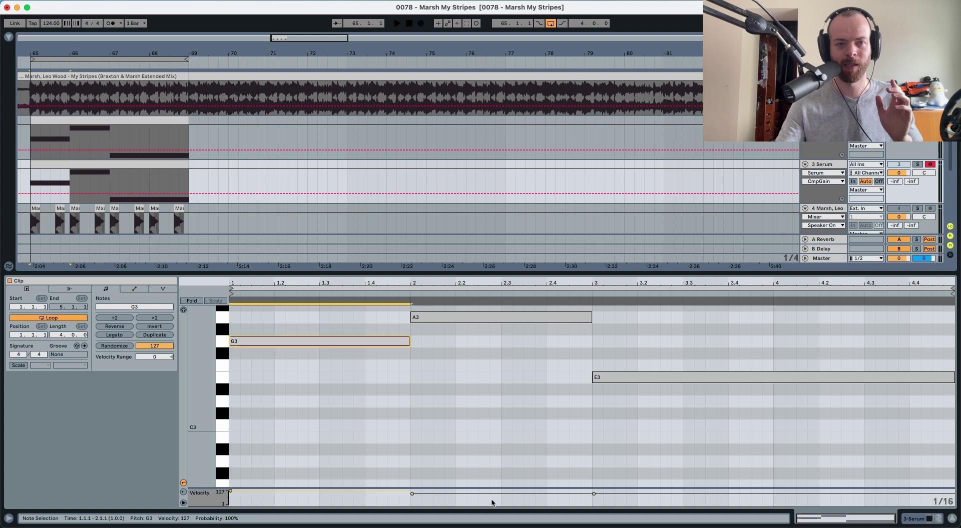
{"action": "left_click_drag", "start_coordinate": [592, 494], "coordinate": [591, 491]}
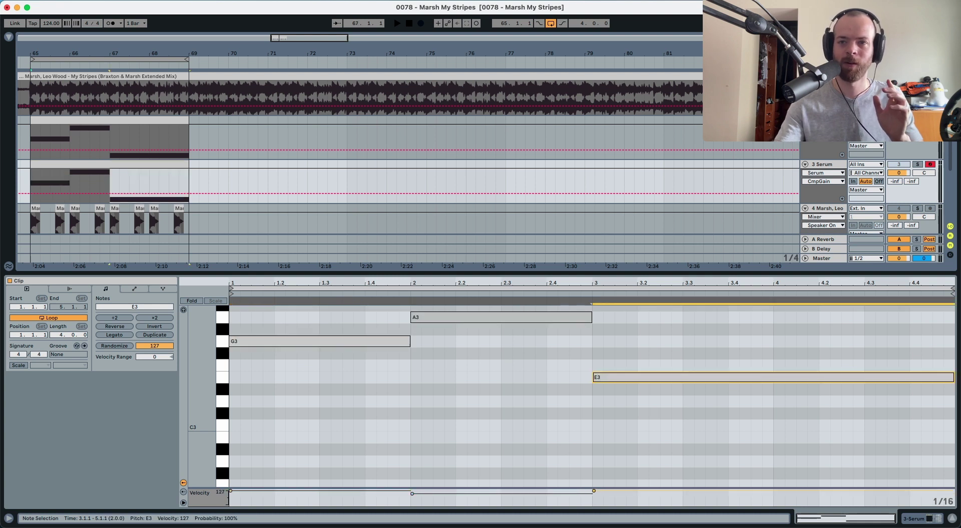
In Serum's matrix, set VELO as aux source on the LFO 1 → FX Fil Freq row, then play
{"action": "left_click", "coordinate": [833, 166]}
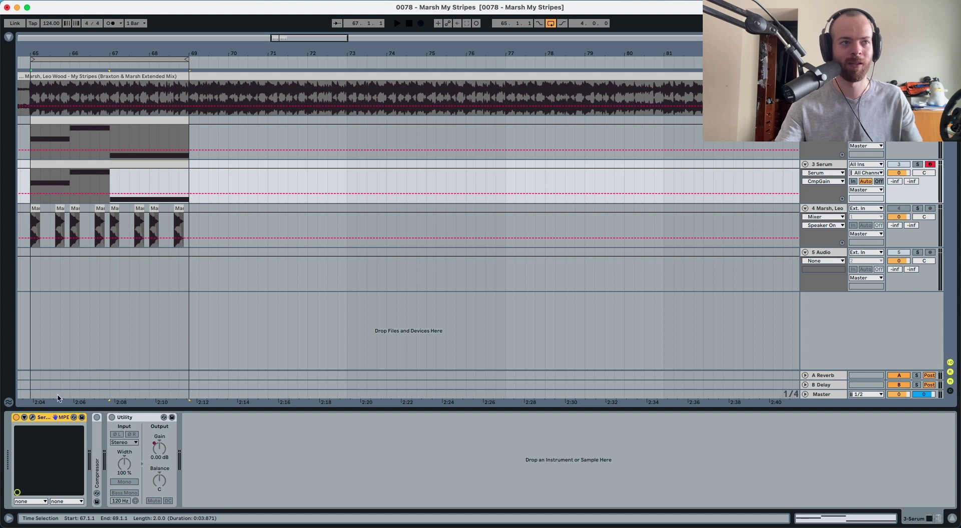
{"action": "left_click", "coordinate": [32, 417]}
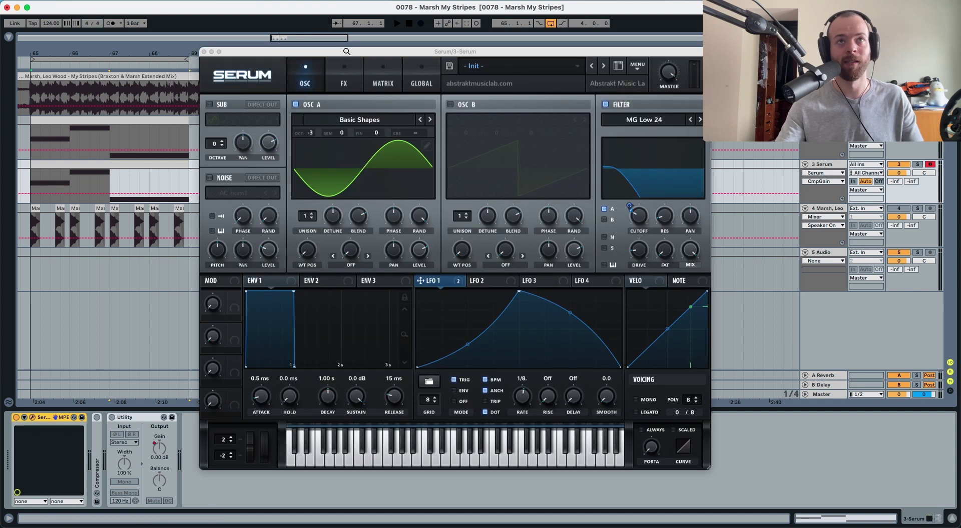
{"action": "left_click", "coordinate": [394, 79]}
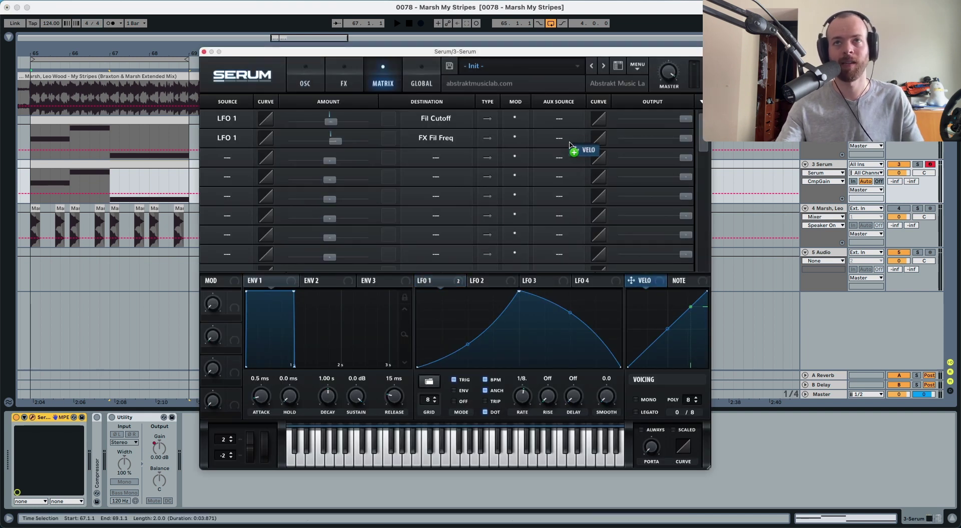
{"action": "left_click_drag", "start_coordinate": [570, 145], "coordinate": [562, 139]}
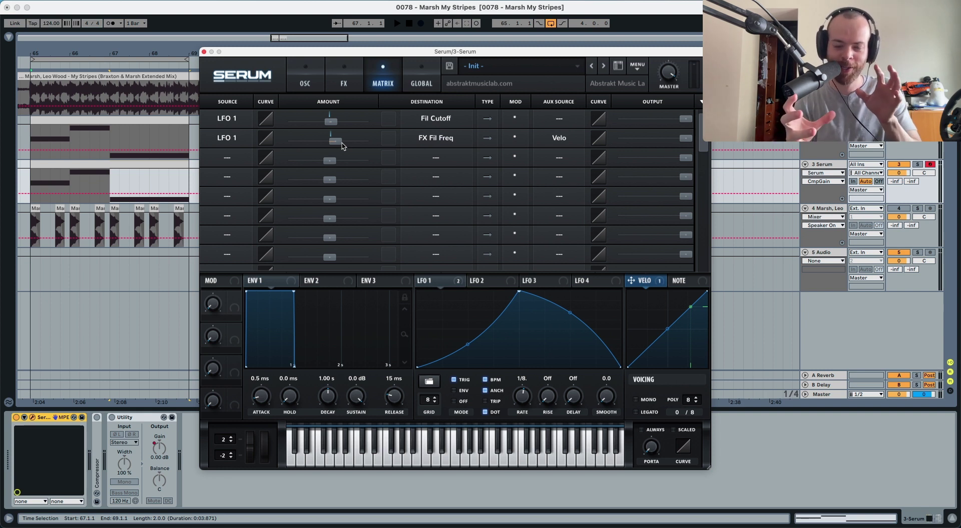
{"action": "key", "text": "space"}
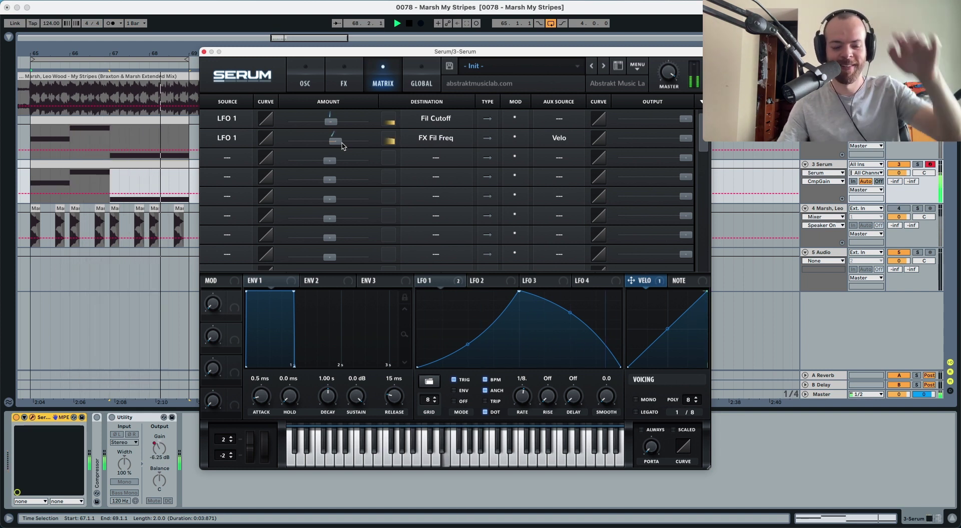
Play the downward Utility gain automation from bar 67, then select bars 65–69
{"action": "left_click", "coordinate": [297, 90]}
{"action": "key", "text": "space"}
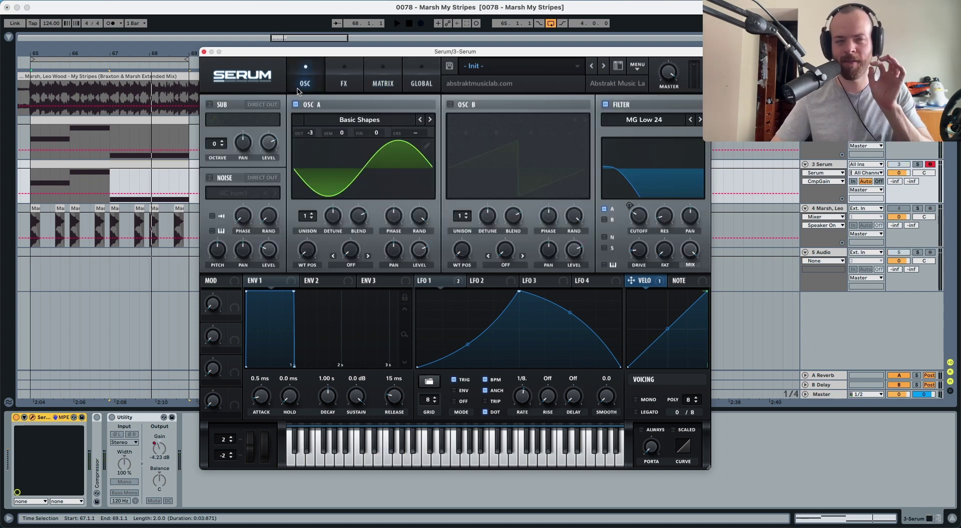
{"action": "left_click", "coordinate": [110, 183]}
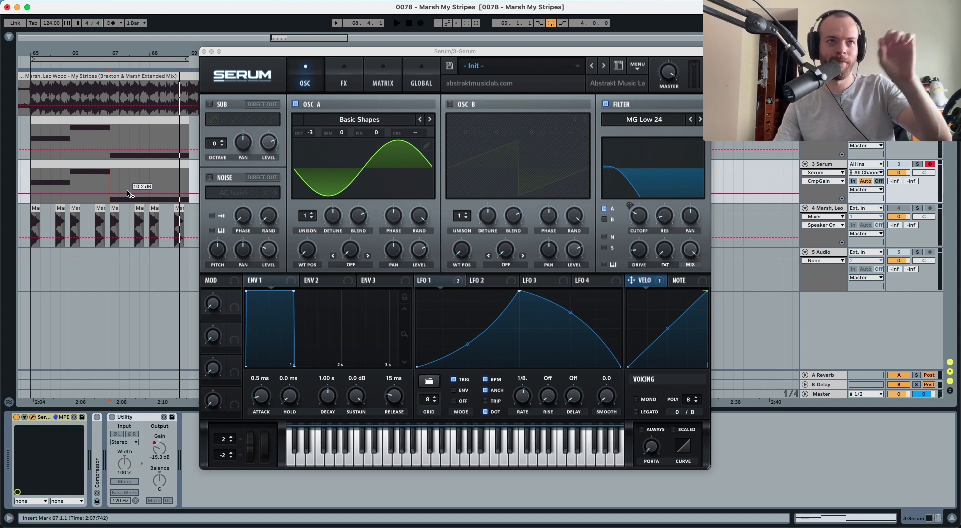
{"action": "key", "text": "space"}
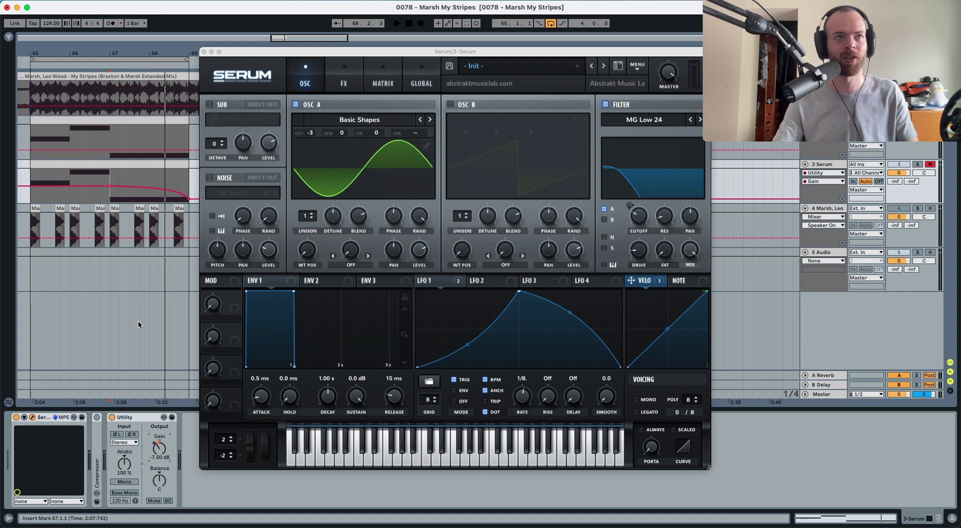
{"action": "key", "text": "space"}
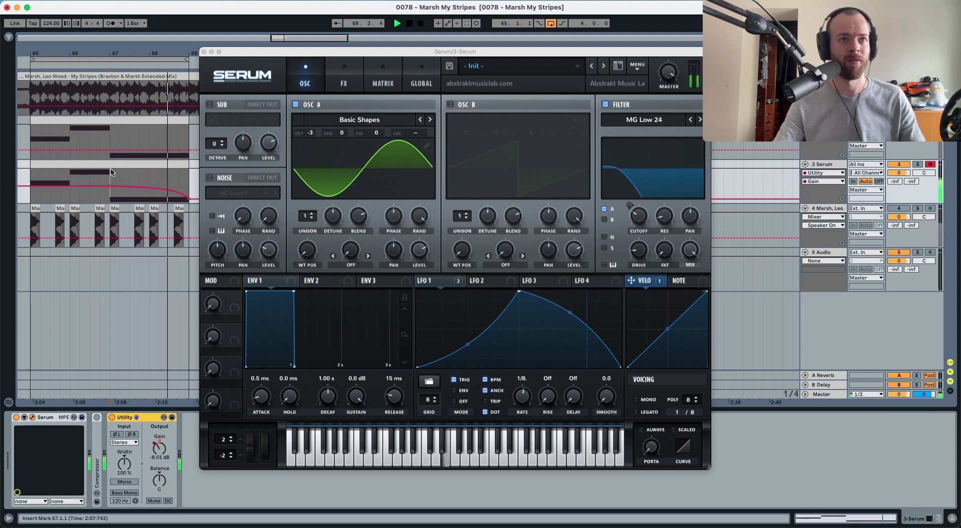
{"action": "left_click", "coordinate": [110, 166]}
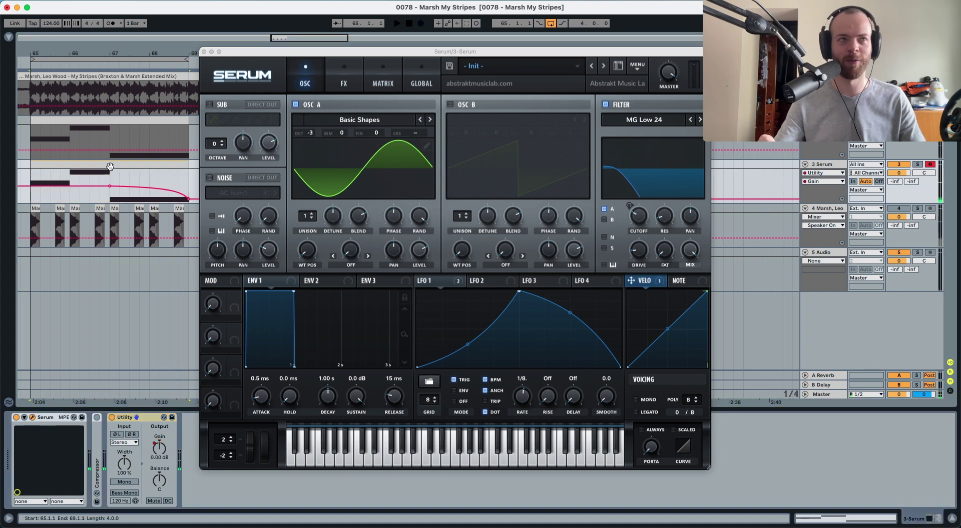